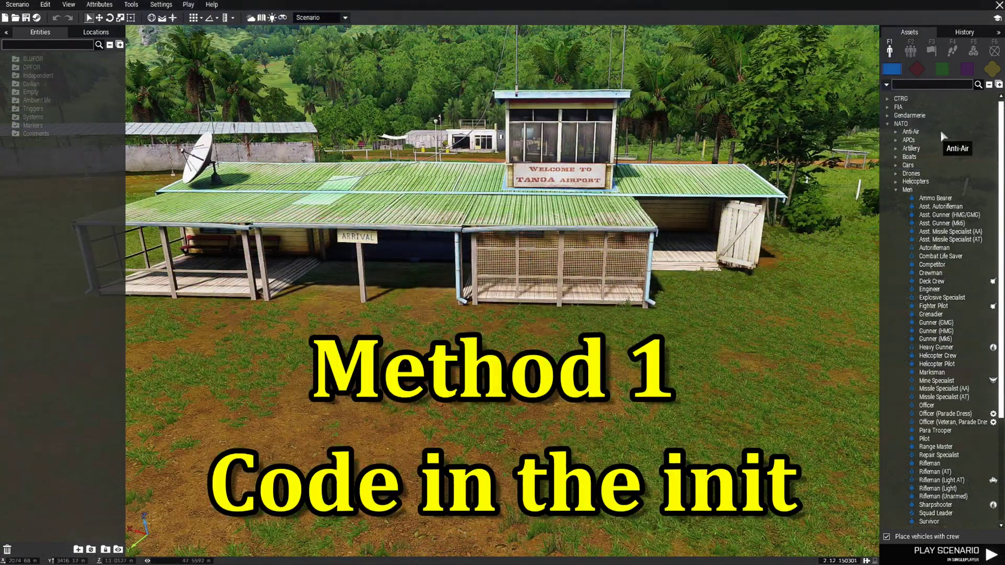
Pick the NATO (Pacific) Rifleman and place it in front of the airport terminal as Alpha 1-1
left_click(988, 84)
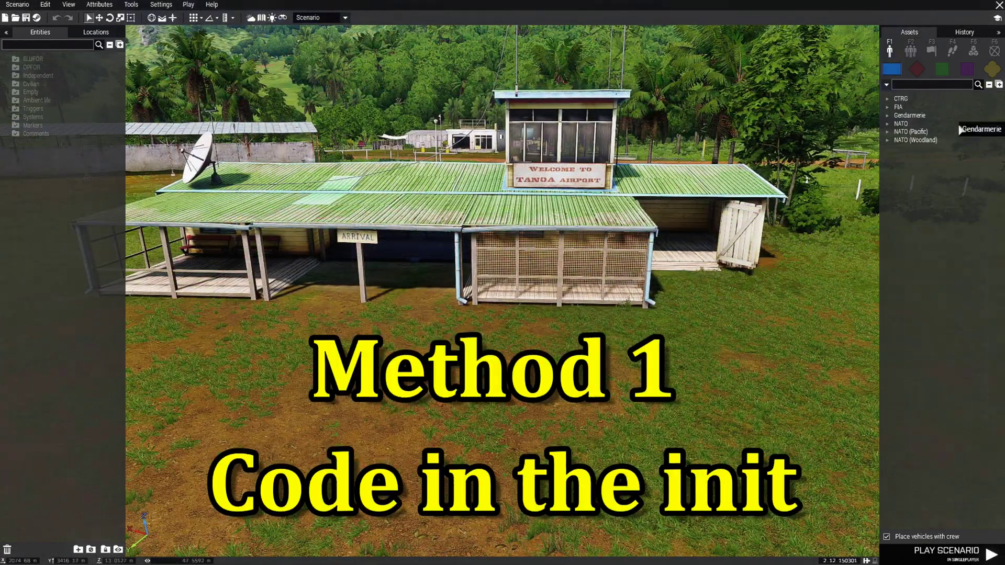
left_click(886, 132)
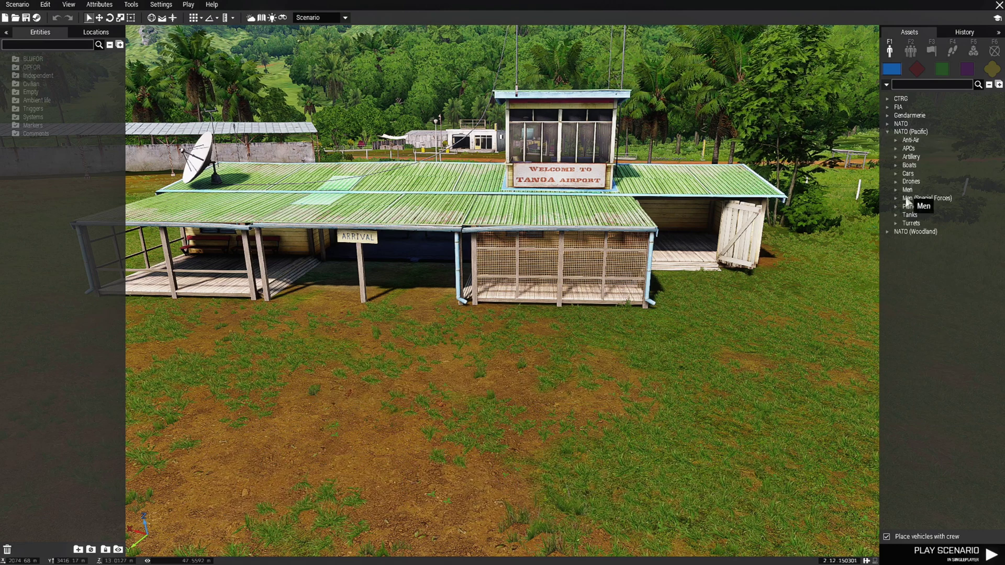
left_click(895, 189)
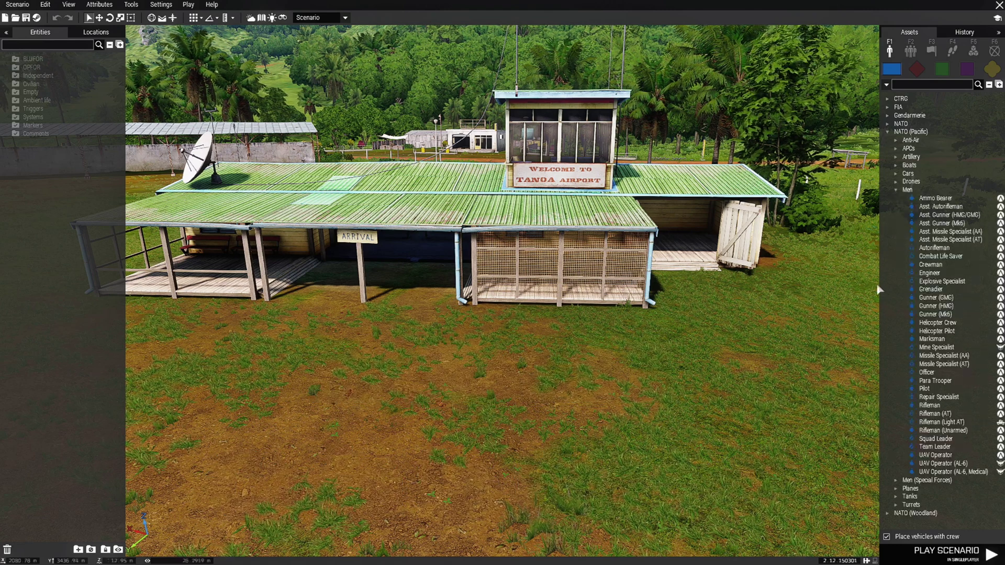
left_click(935, 409)
left_click(385, 414)
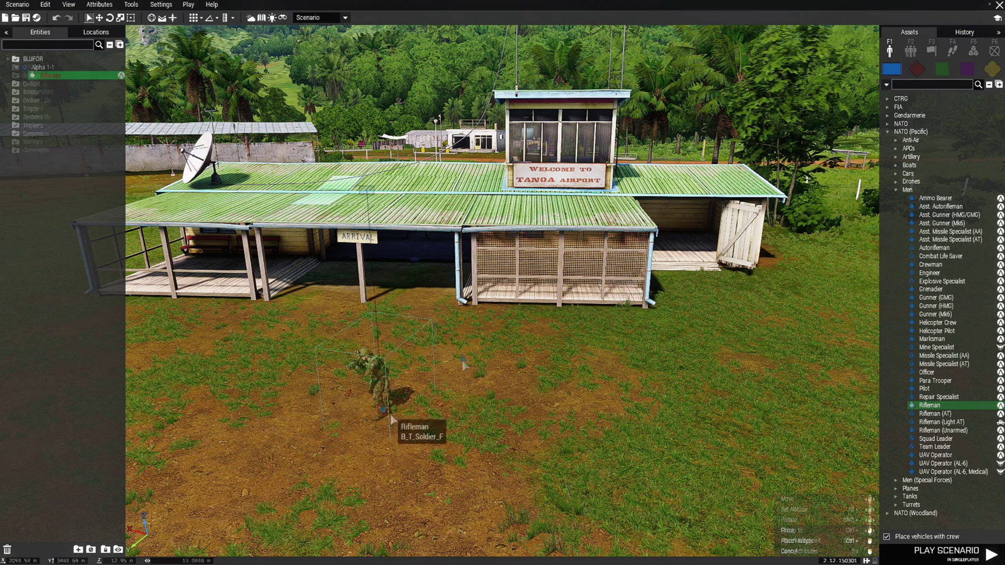
Place a Squad Leader and Autorifleman, group them together, and add a Rifleman as Alpha 1-2
left_click(513, 436)
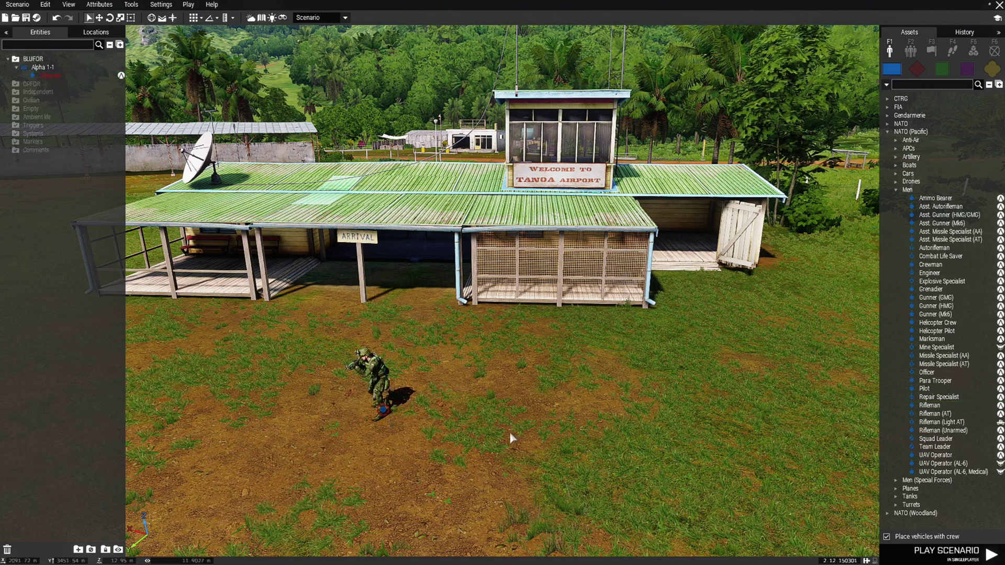
left_click(935, 439)
right_click_drag(784, 444, 320, 424)
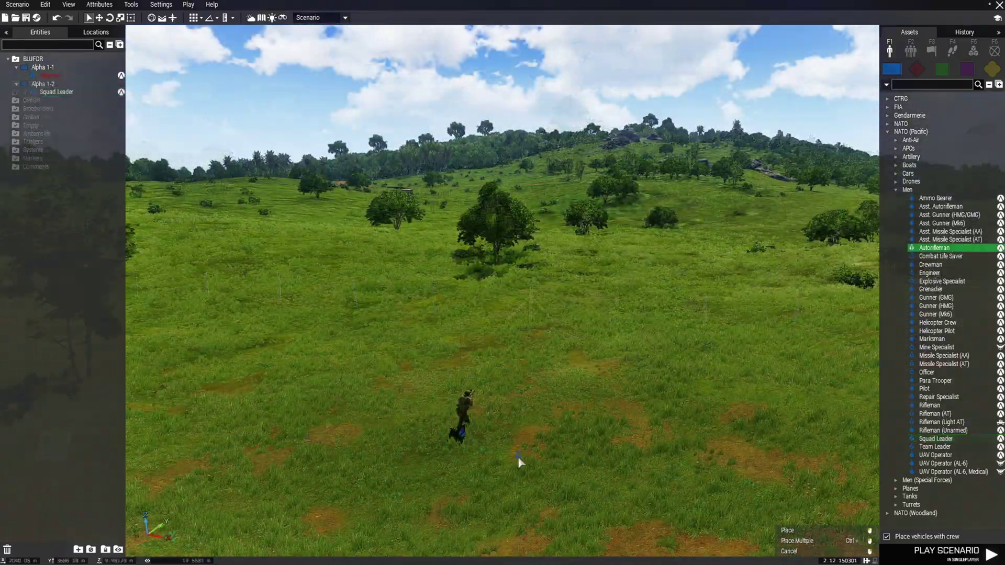
left_click(517, 456)
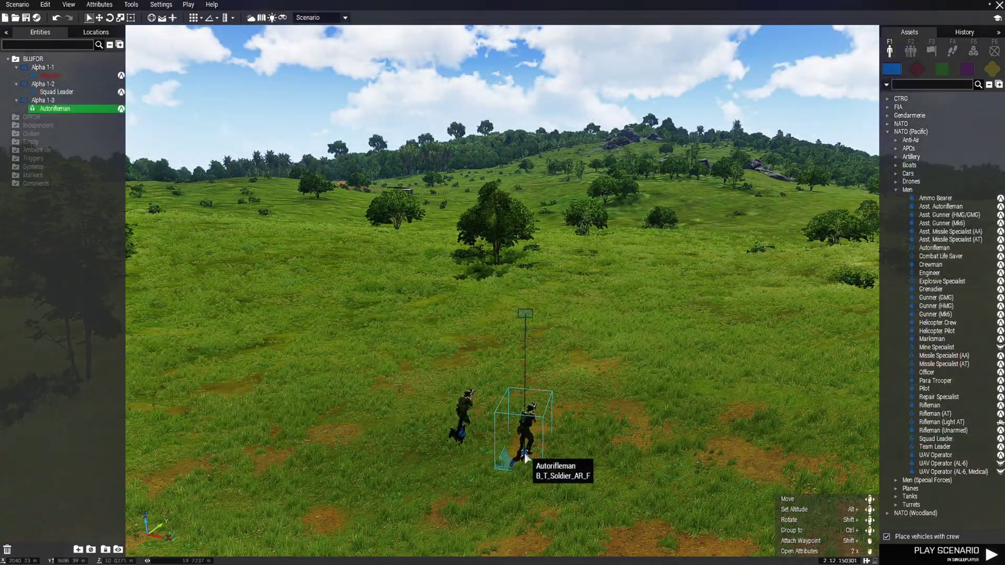
right_click(525, 331)
mouse_move(569, 338)
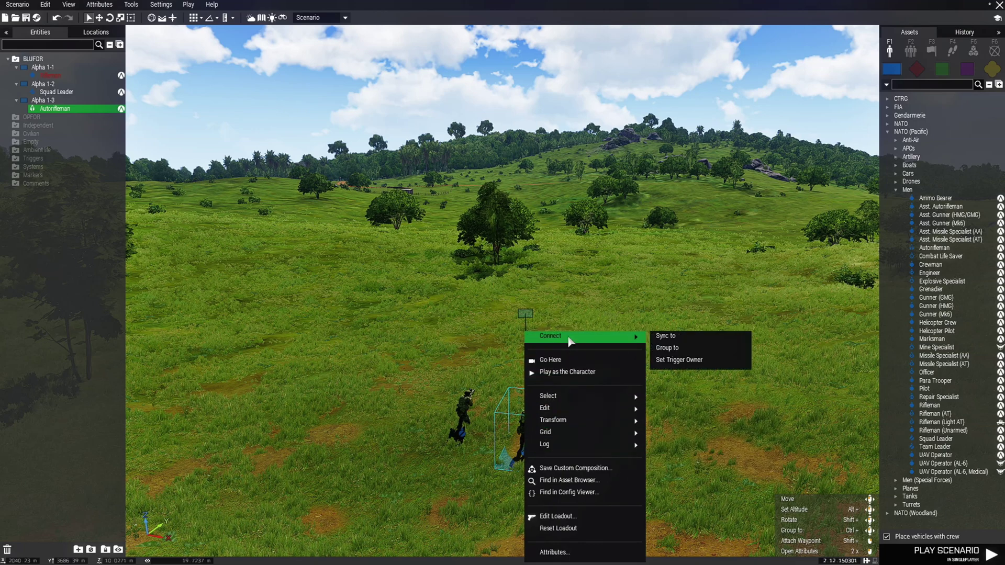
left_click(655, 347)
left_click(462, 436)
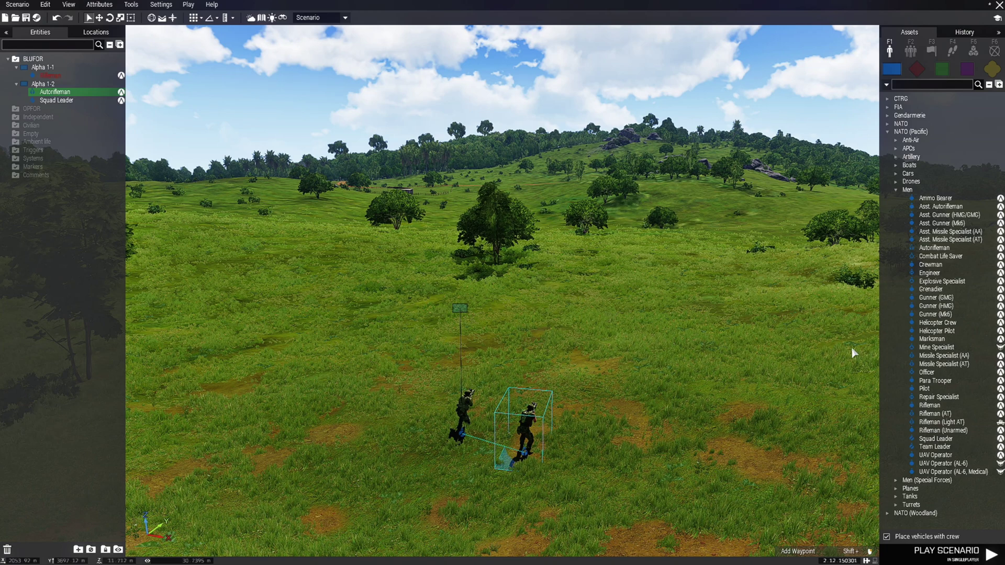
left_click(929, 405)
left_click(450, 484)
Name the Squad Leader SL with init '[west, SL] call BIS_fnc_addRespawnPosition;'
key("m")
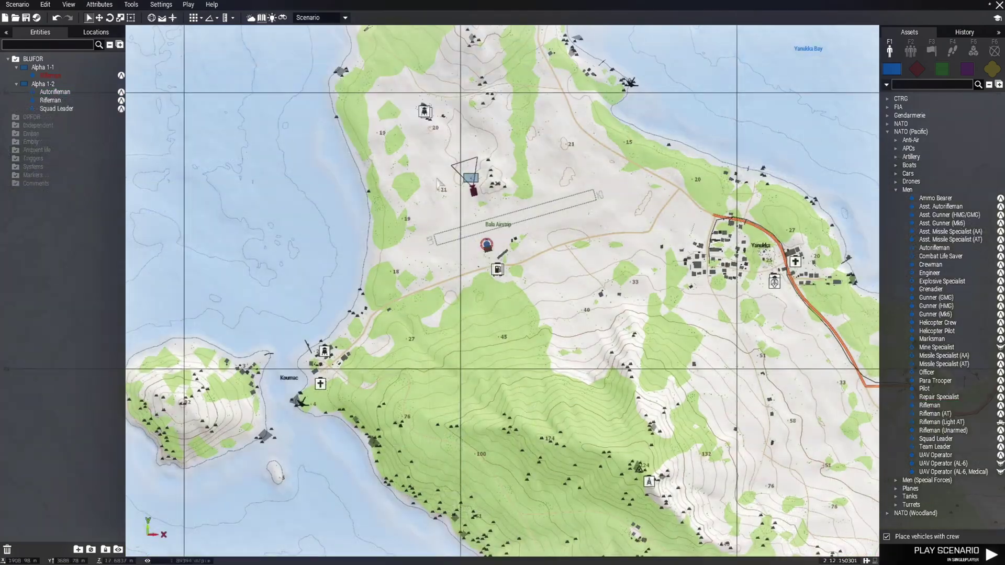
scroll(504, 175, "up", 10)
scroll(461, 327, "up", 10)
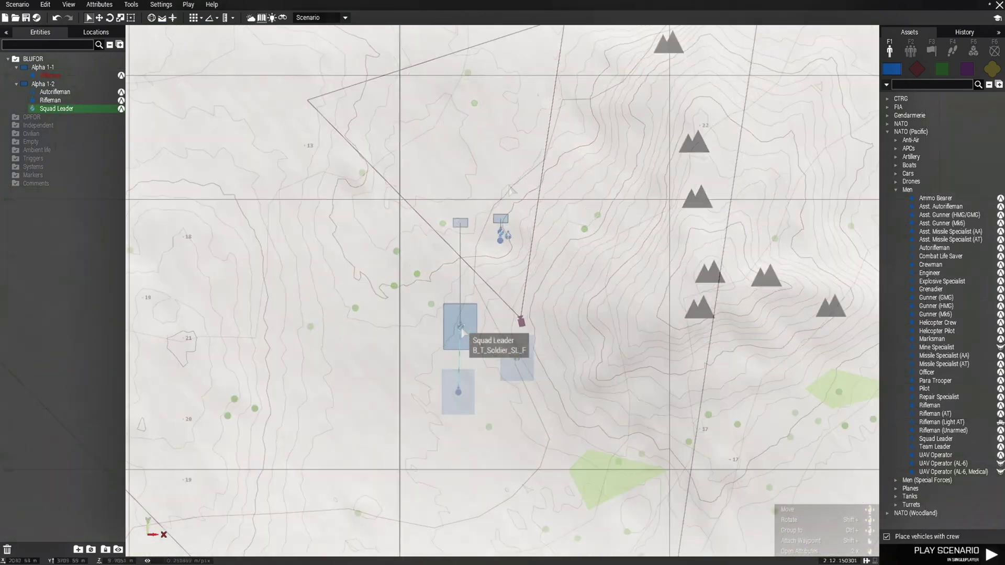
double_click(460, 327)
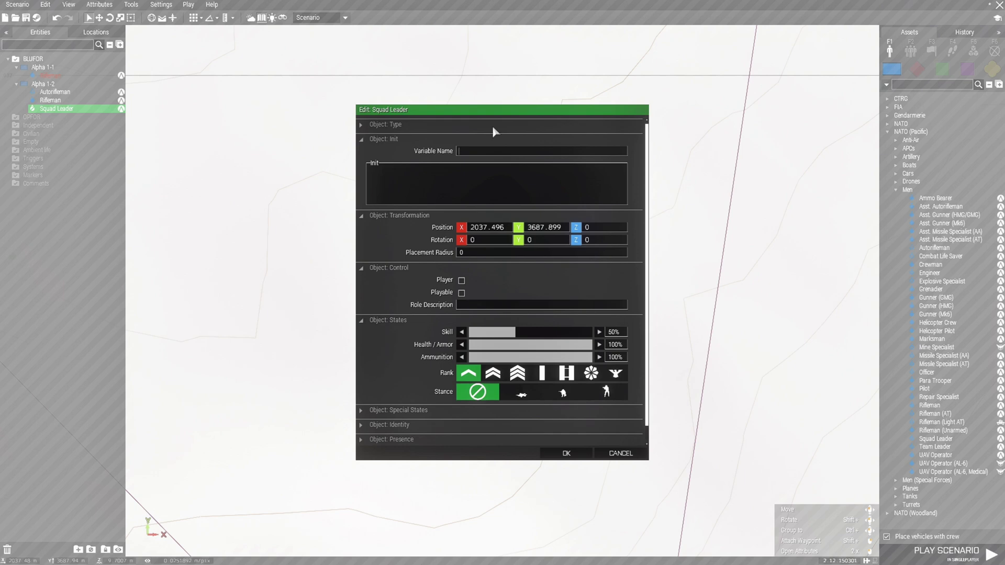
type("SL")
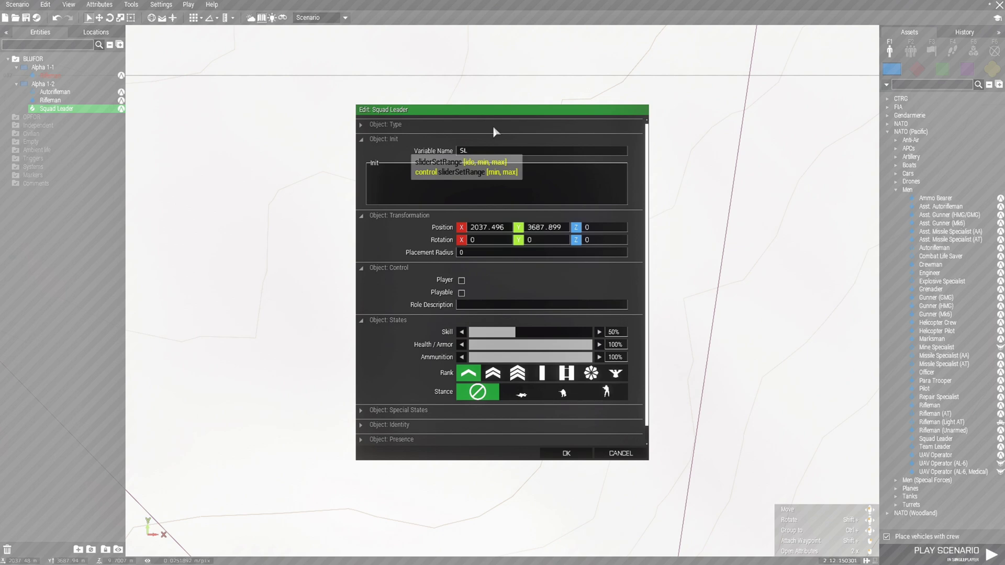
left_click(406, 194)
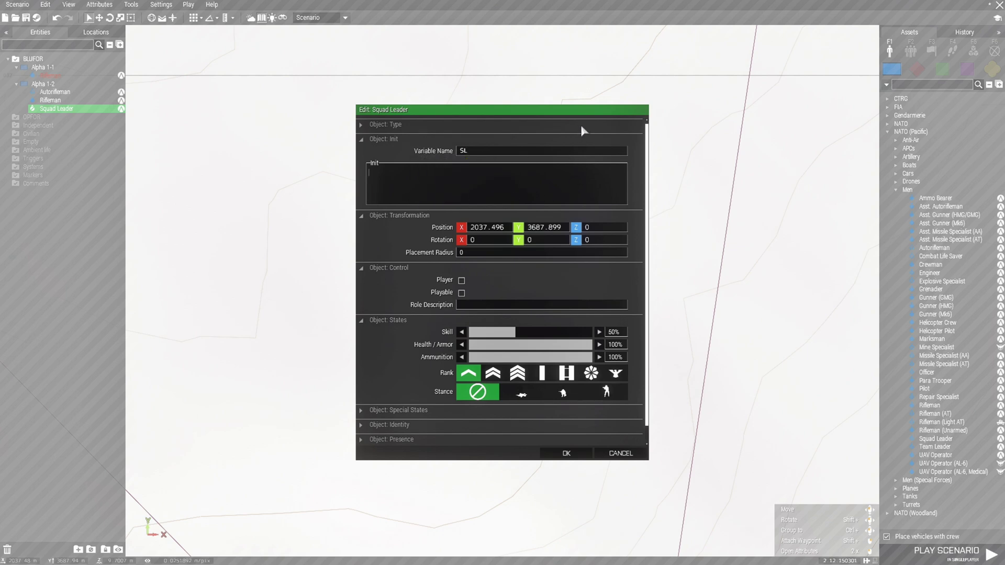
type("[")
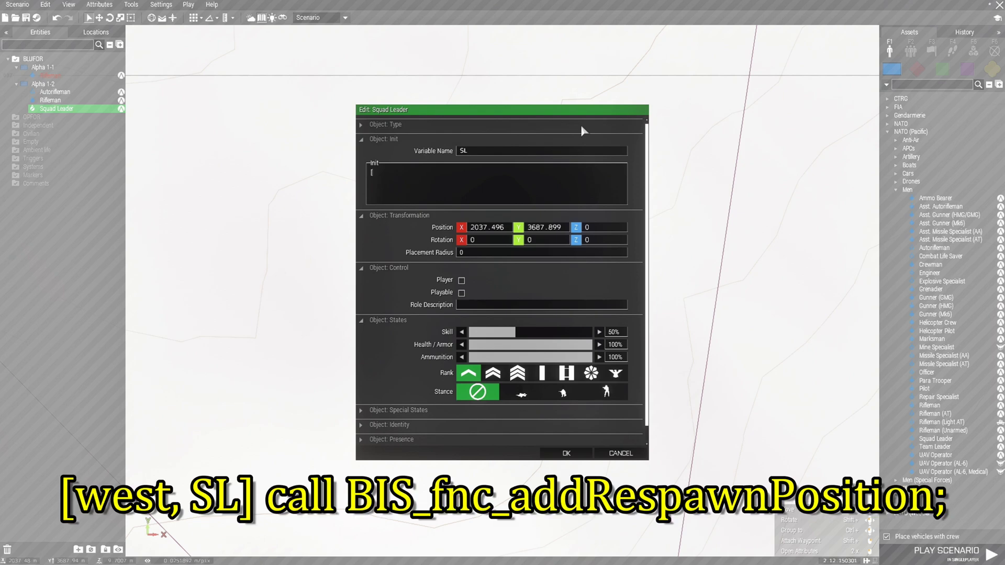
type("west, SL")
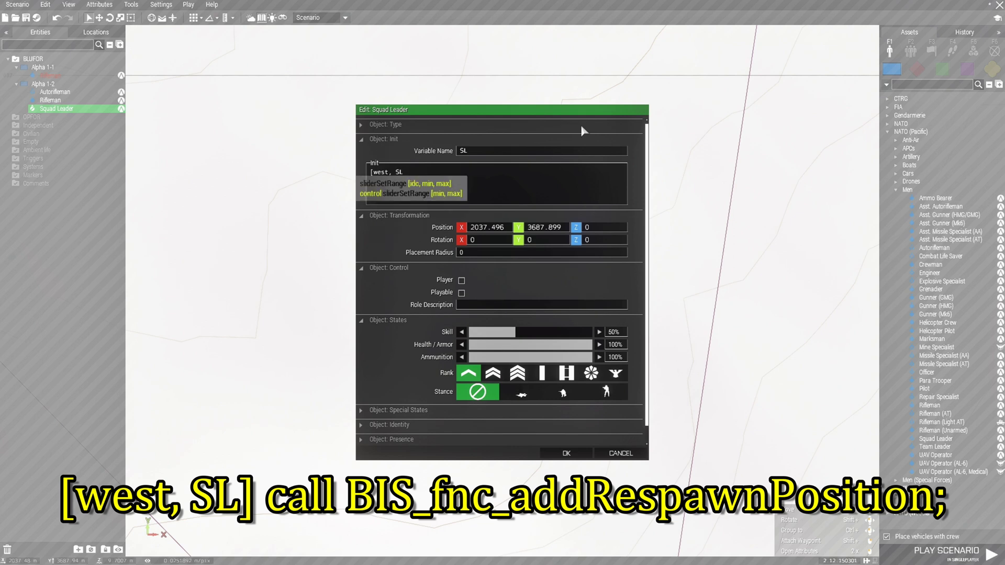
type("] cal")
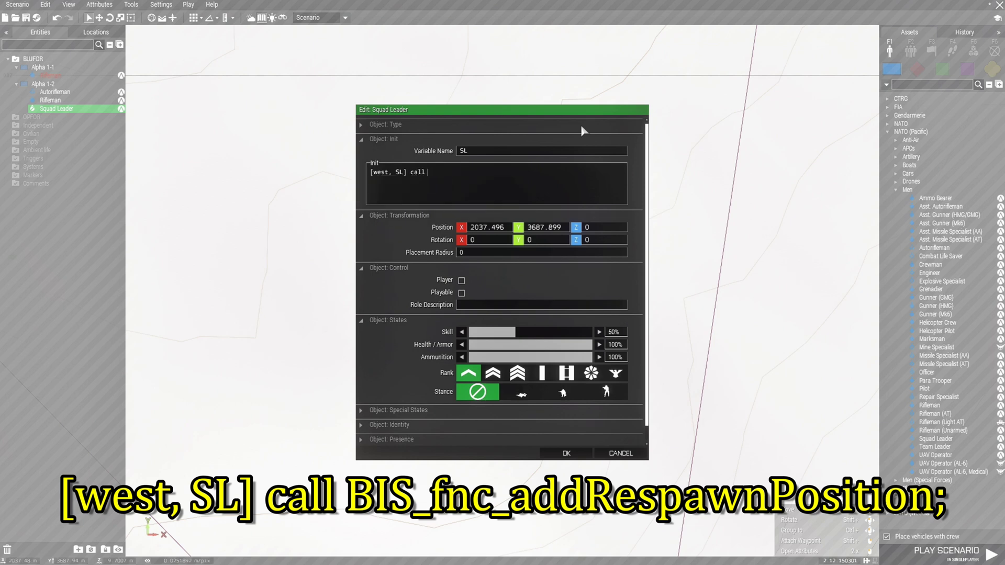
type("l BIS_fnc_addRespawnPosition;")
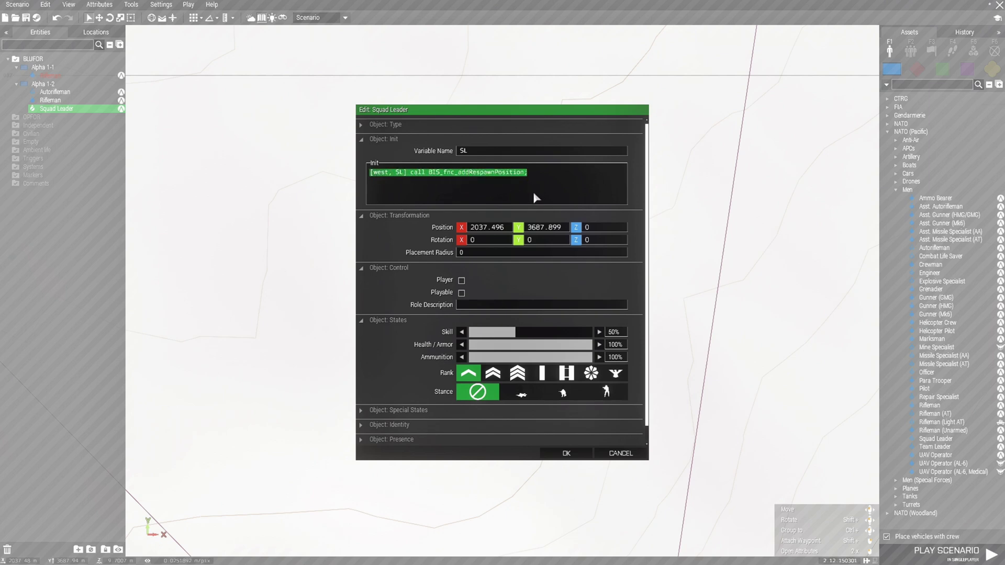
left_click(567, 453)
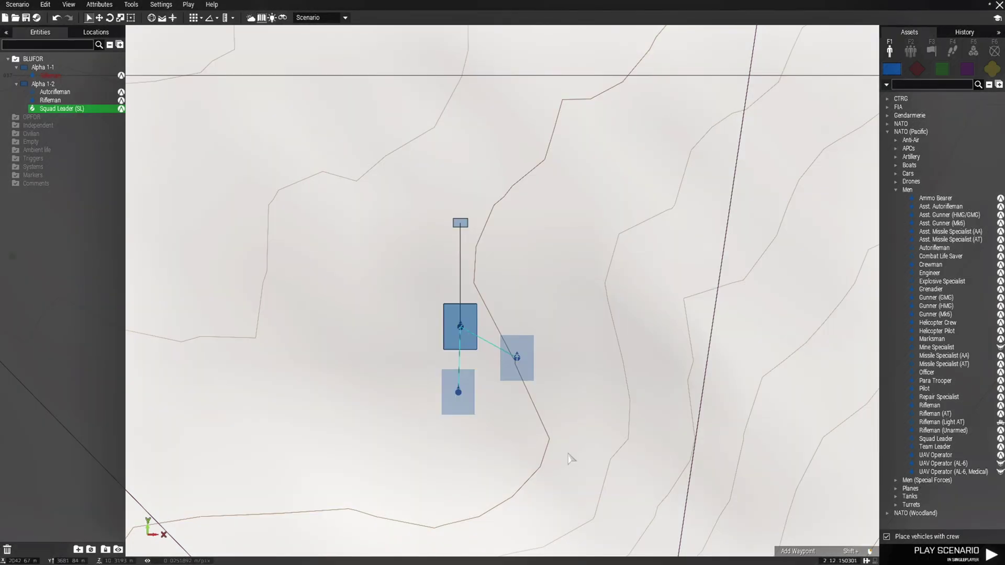
Lay out move waypoints WP #0–#6 for Alpha 1-2 across the field
scroll(544, 463, "down", 2)
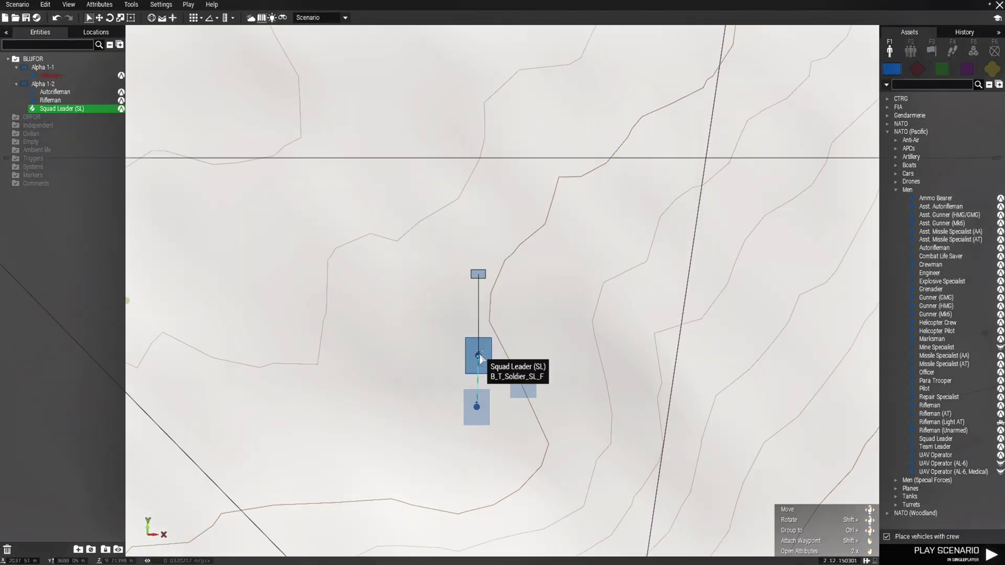
left_click(486, 206, "shift")
left_click(489, 429, "shift")
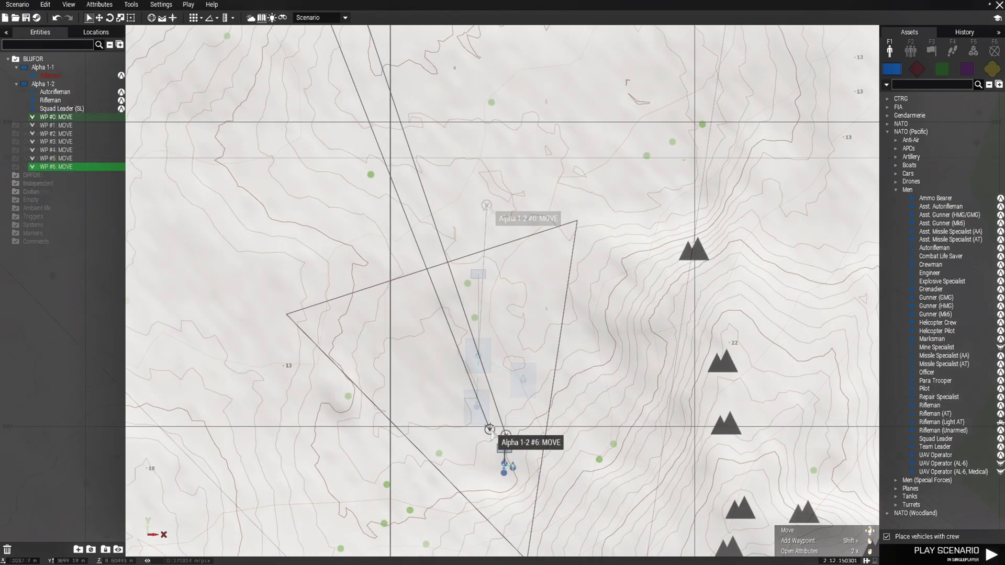
scroll(490, 430, "up", 3)
left_click_drag(490, 434, 504, 443)
Set the last waypoint, WP #6, to type CYCLE so the patrol loops
double_click(504, 443)
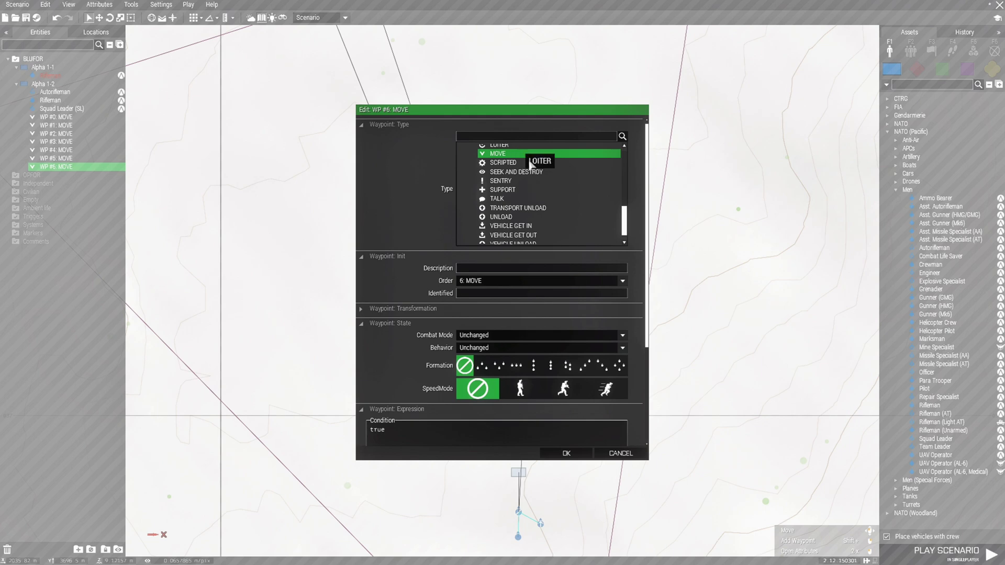
scroll(518, 152, "up", 5)
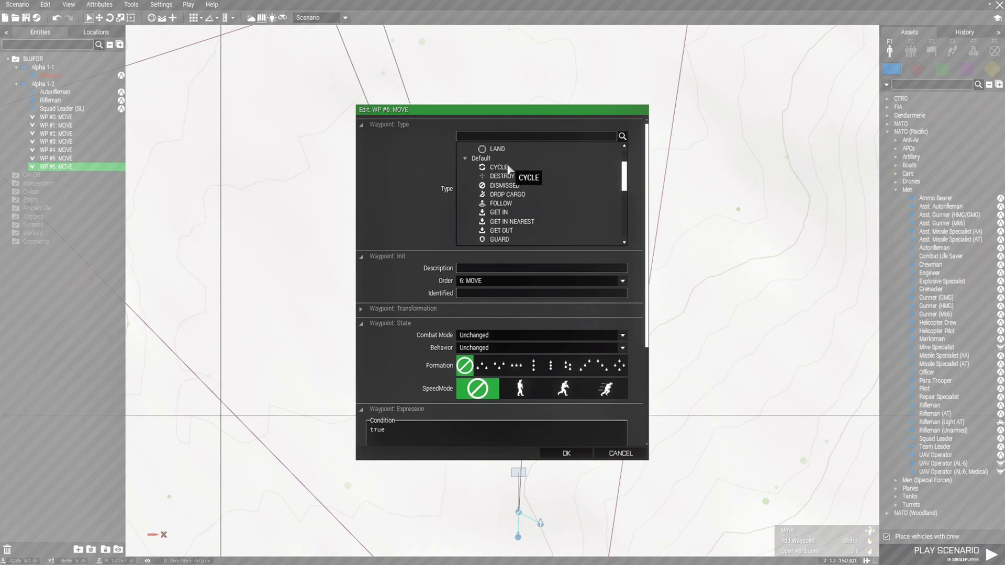
left_click(507, 168)
left_click(568, 451)
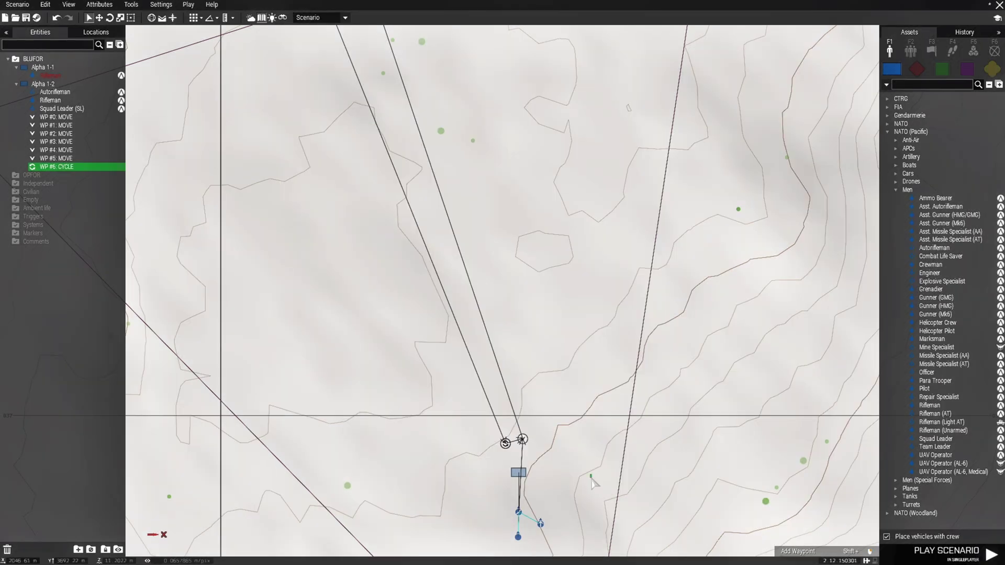
scroll(593, 487, "down", 2)
scroll(600, 518, "down", 5)
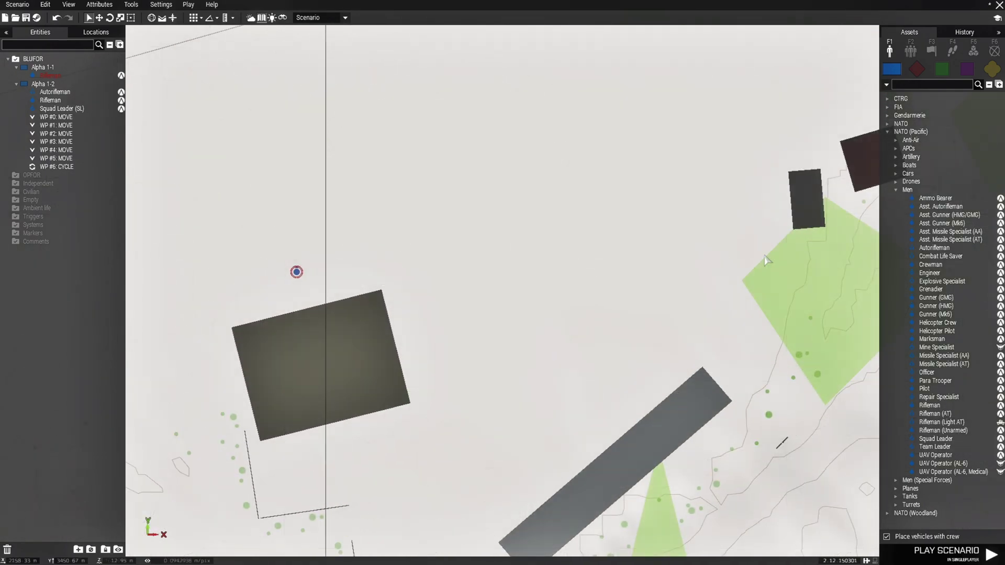
double_click(887, 132)
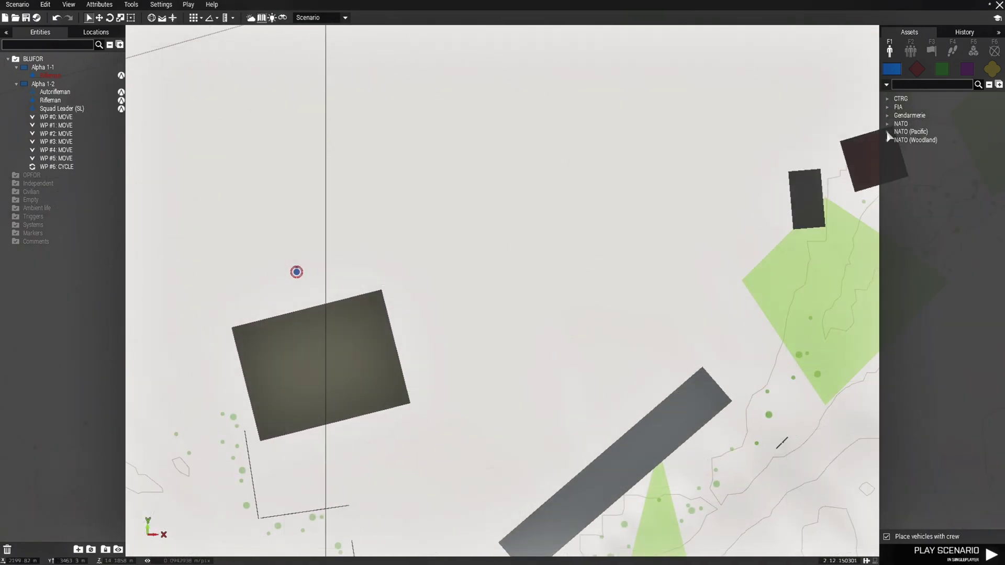
Place a crewed Prowler (HMG) from the NATO (Pacific) Cars on the map
double_click(897, 174)
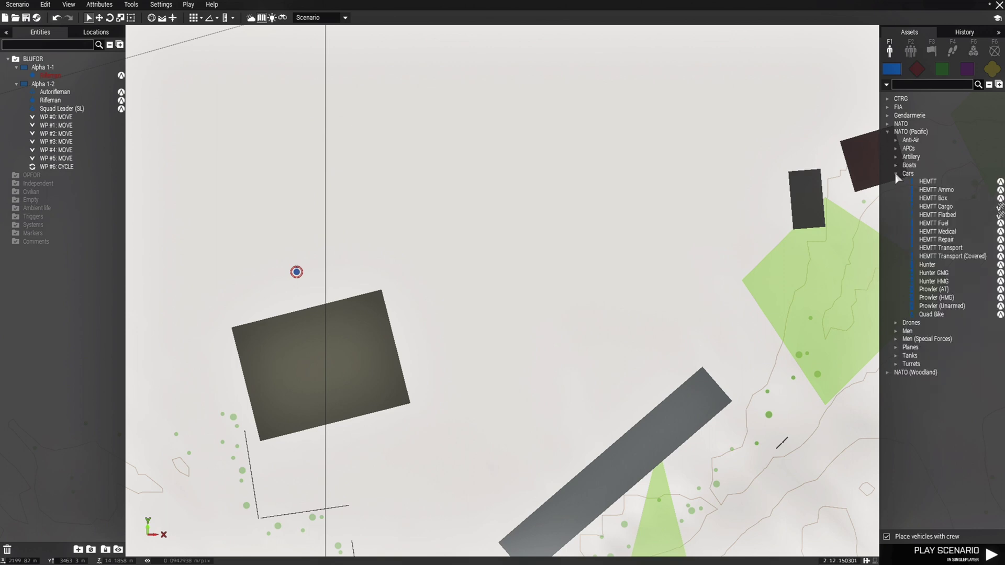
left_click(936, 298)
left_click(432, 282)
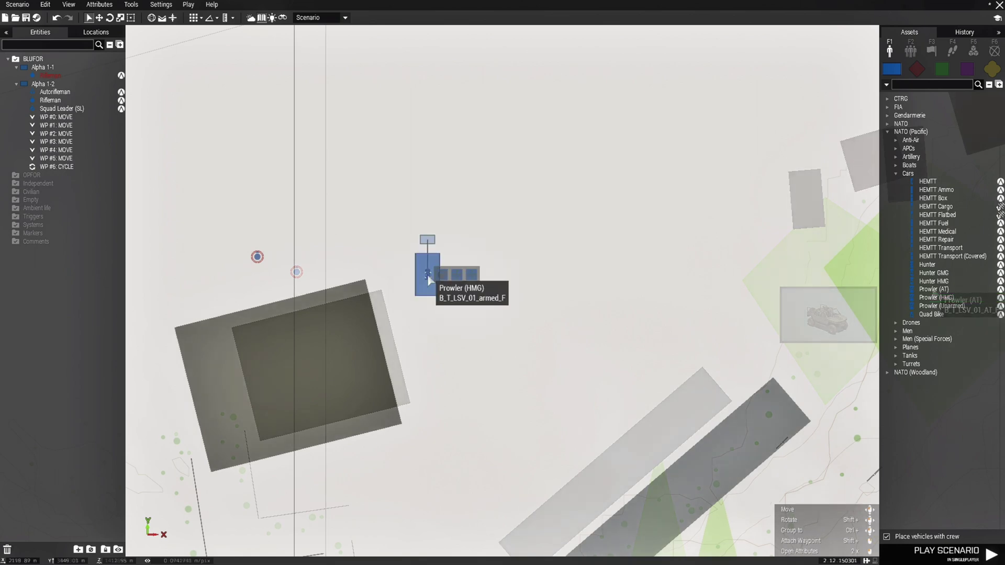
scroll(427, 277, "up", 10)
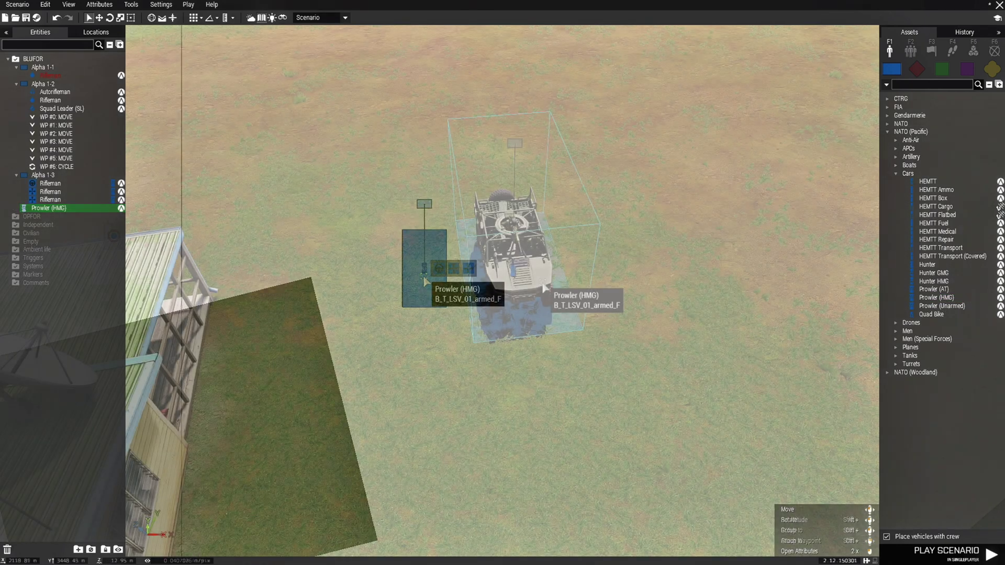
Name the Prowler prow with init '[west, prow] call BIS_fnc_addRespawnPosition;'
double_click(424, 281)
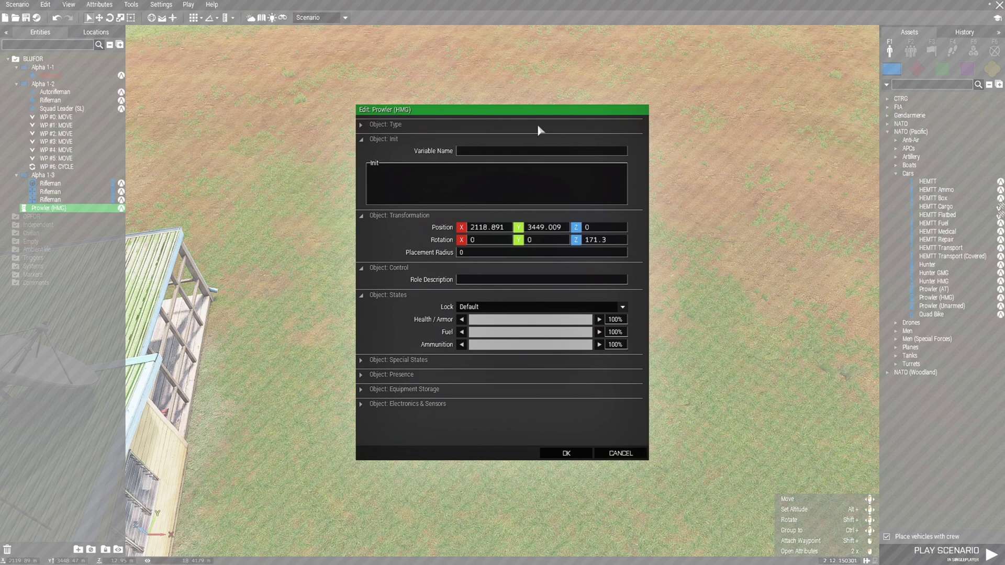
type("p")
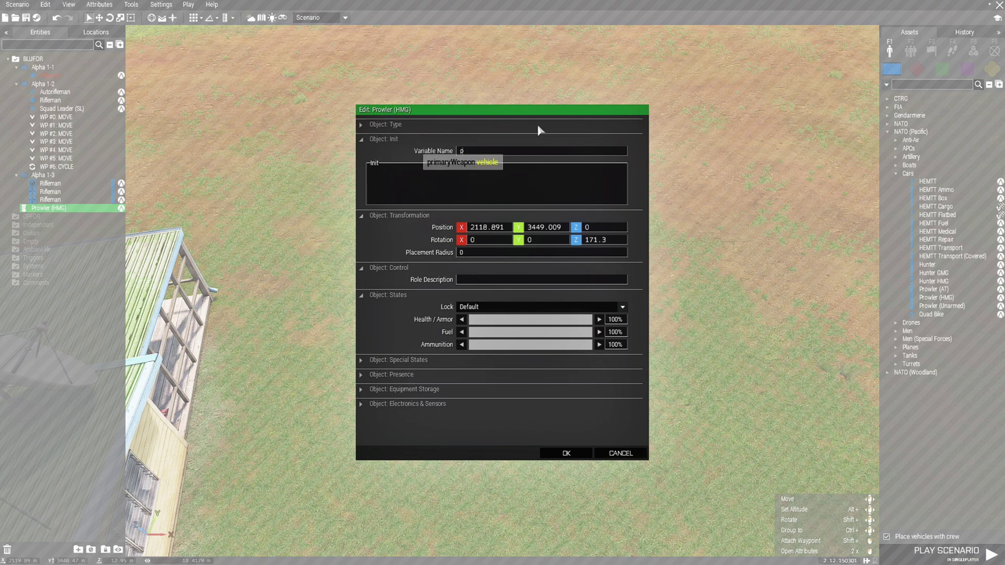
type("row")
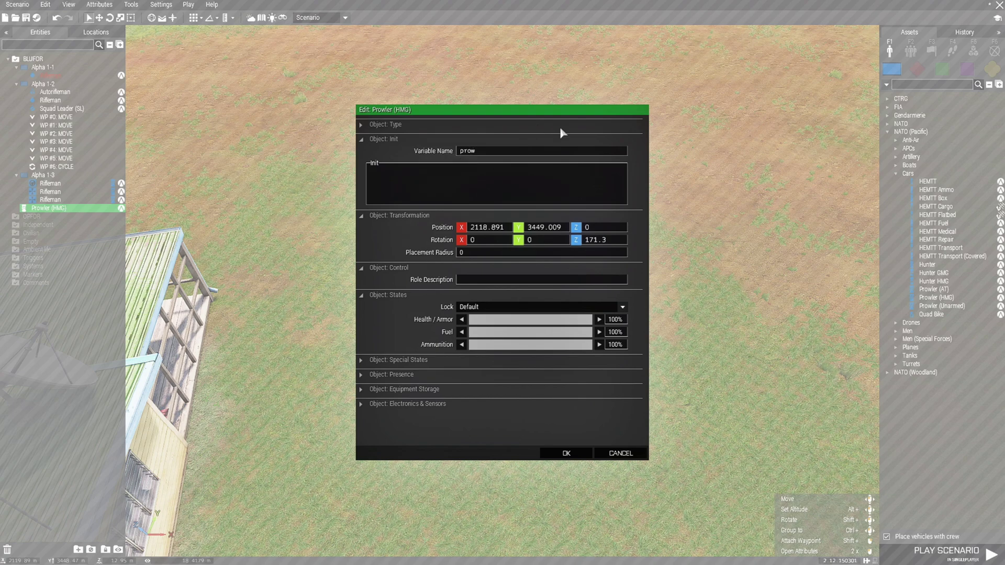
type("[west, SL] call BIS_fnc_addRespawnPosition;")
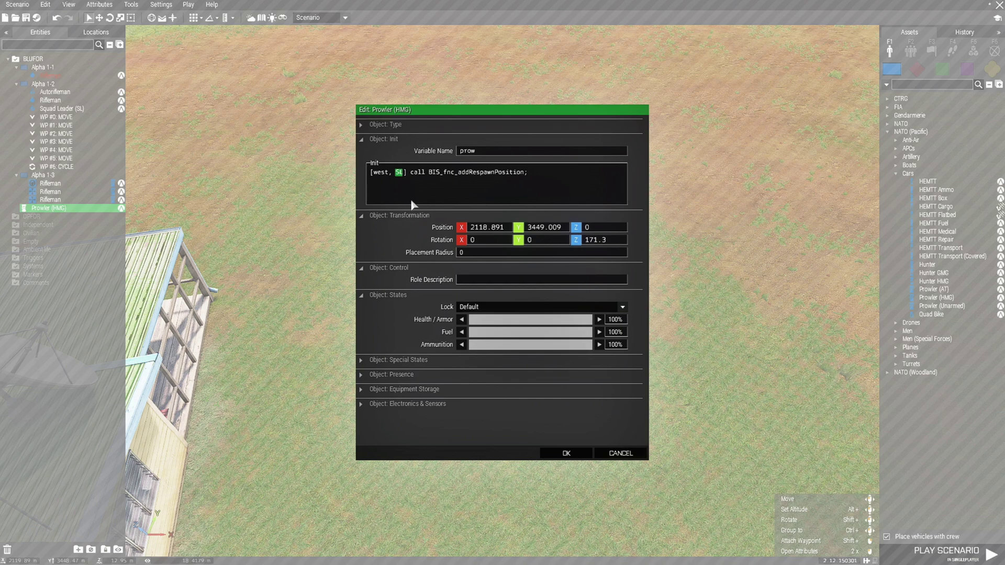
type("pro")
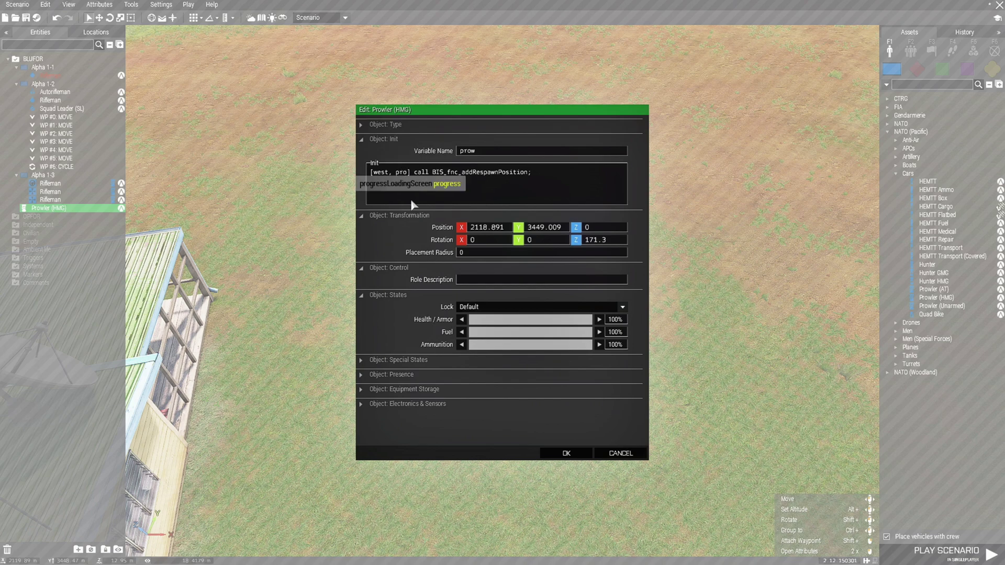
type("w")
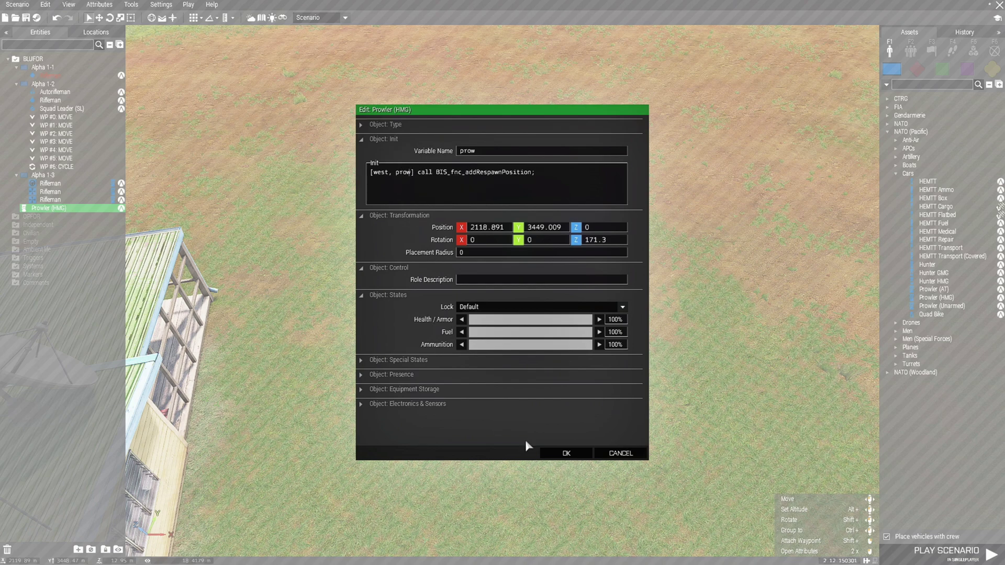
left_click(569, 454)
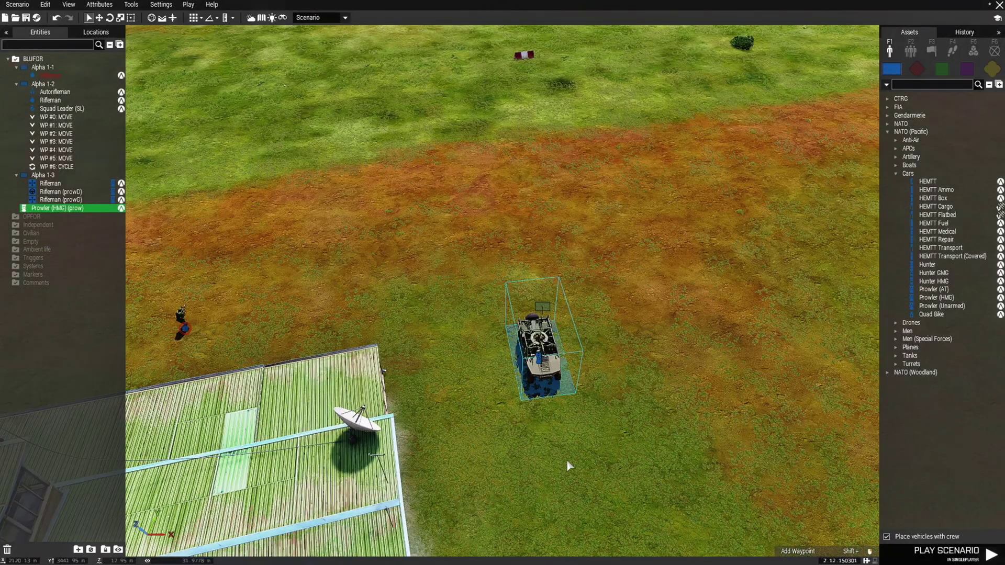
left_click(566, 459)
key("m")
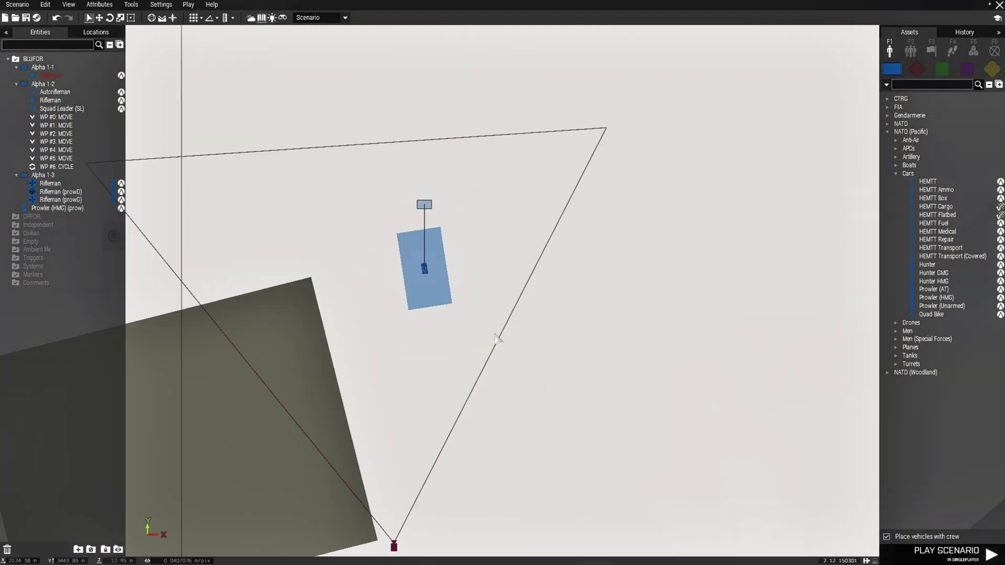
left_click(424, 276)
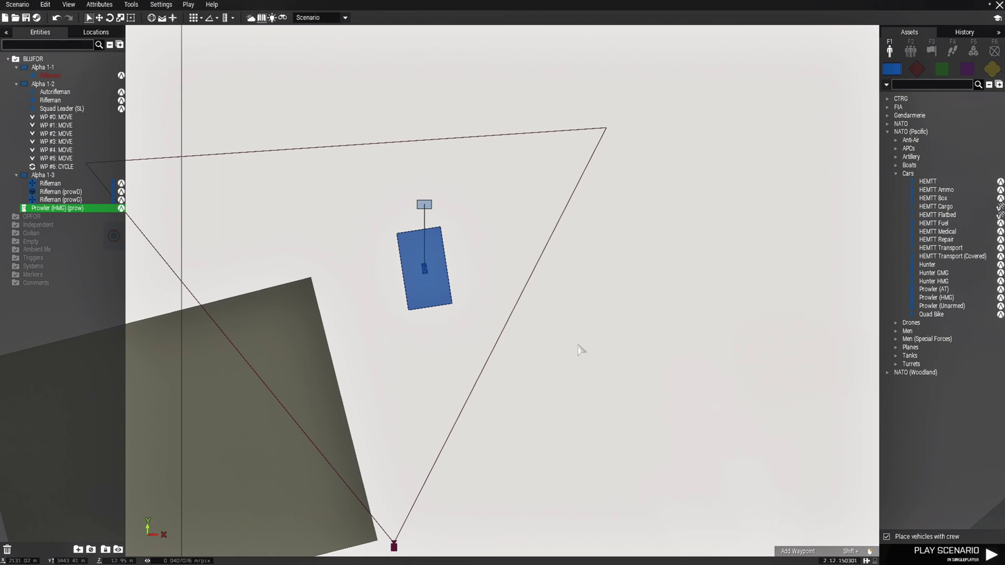
Add move waypoints WP #0–#4 for Alpha 1-3 along the road south of the Prowler
scroll(544, 410, "down", 5)
right_click_drag(547, 457, 541, 155)
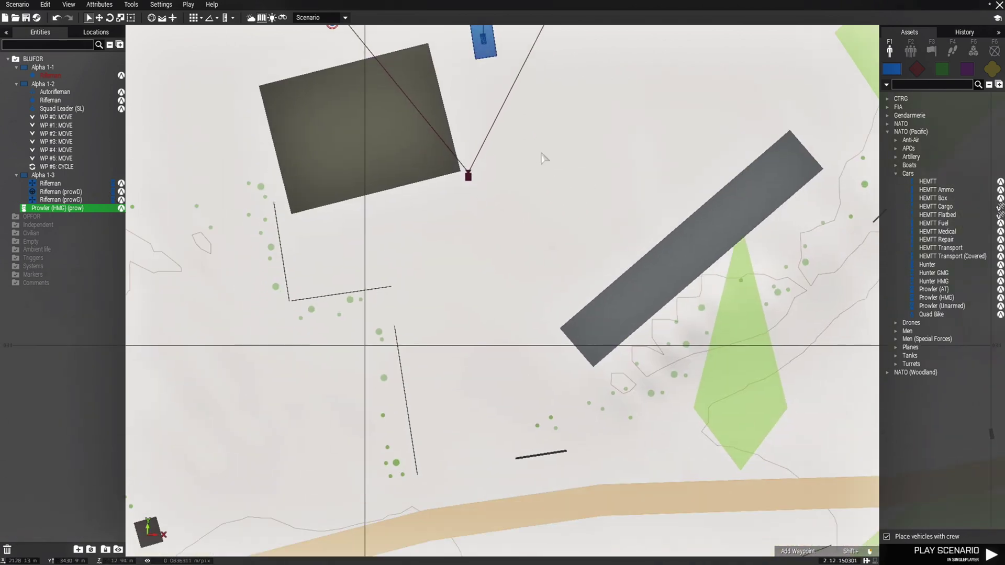
right_click(513, 199, "shift")
right_click_drag(464, 504, 500, 254)
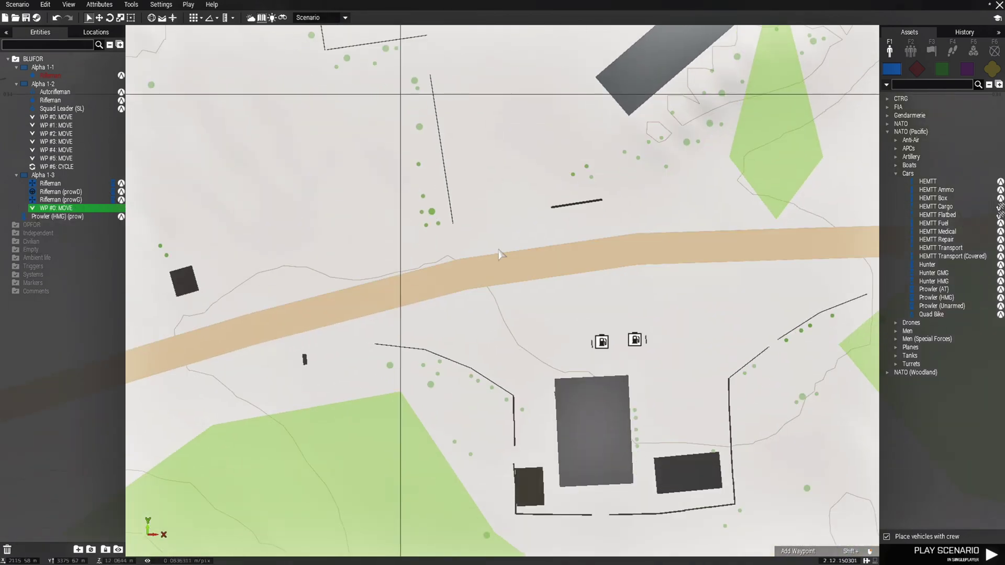
key("w")
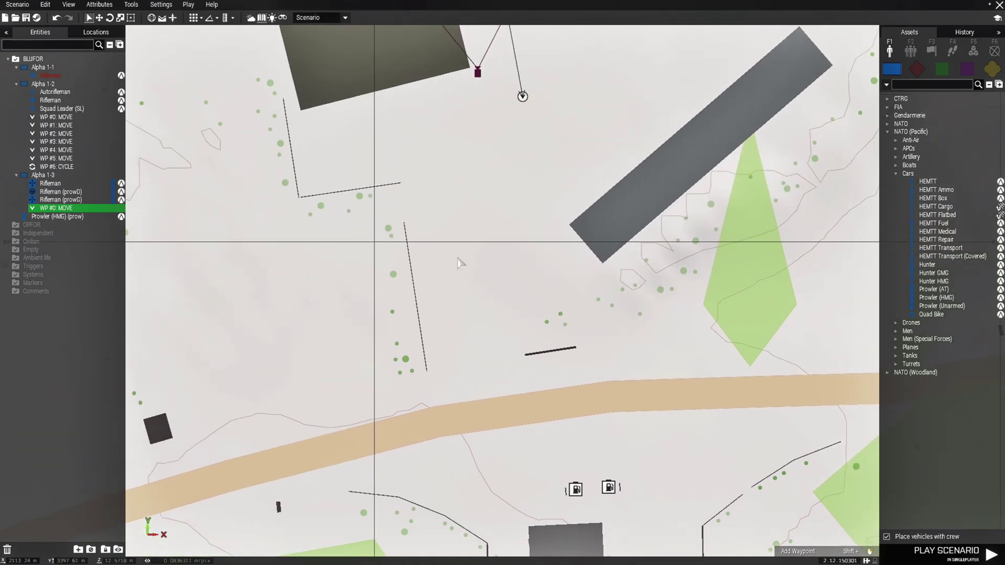
right_click(471, 420, "shift")
right_click_drag(581, 421, 146, 326)
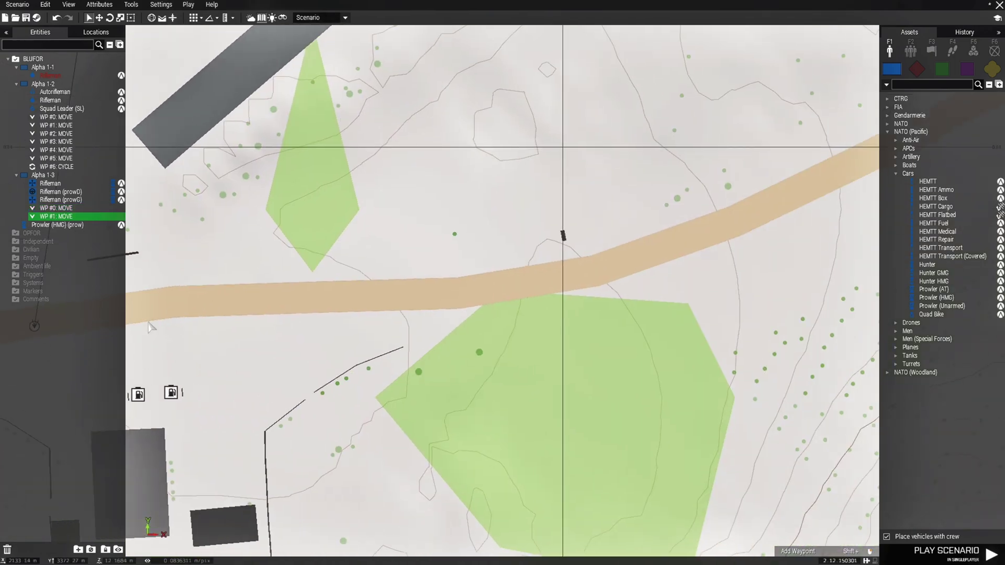
scroll(146, 326, "down", 8)
right_click(508, 241, "shift")
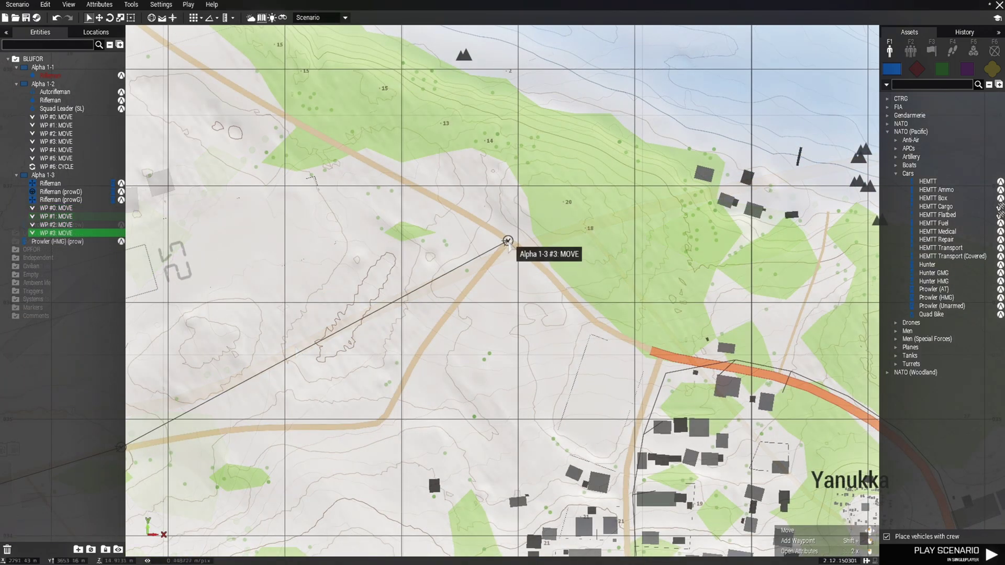
key("w")
key("a")
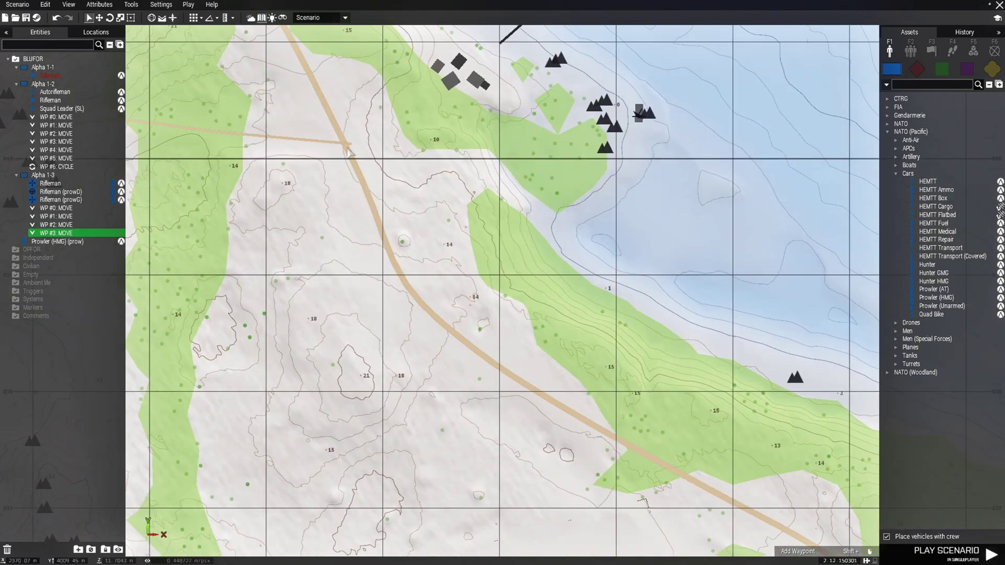
right_click(347, 148, "shift")
Add waypoints WP #5–#8 along the road back toward the starting point
right_click_drag(347, 148, 851, 399)
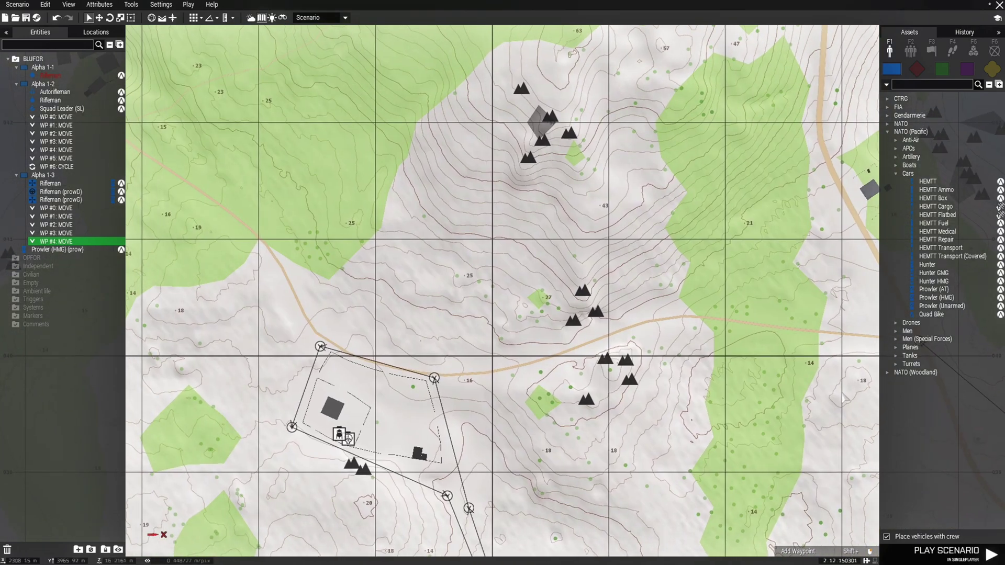
right_click(286, 277, "shift")
key("d")
key("s")
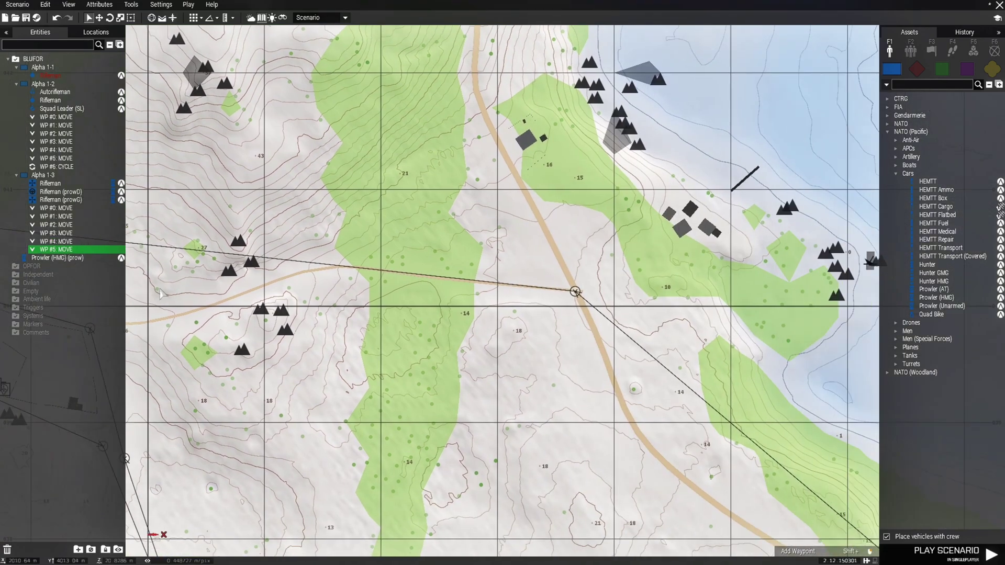
scroll(413, 296, "up", 5)
right_click(392, 130, "shift")
right_click(361, 329, "shift")
right_click(396, 330, "shift")
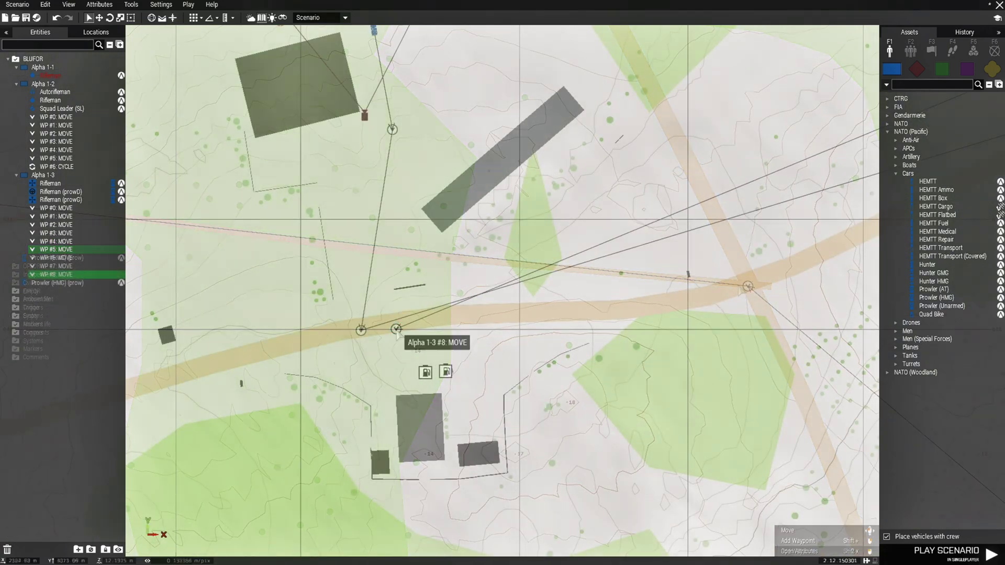
right_click(396, 330)
left_click(395, 331)
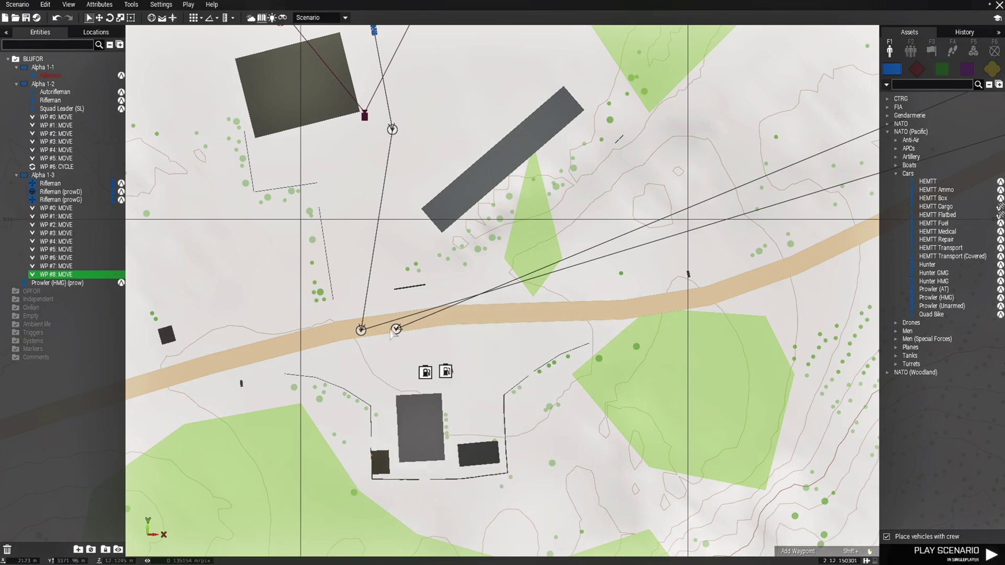
Set WP #8 to type CYCLE so Alpha 1-3 loops its road patrol
double_click(396, 330)
scroll(513, 233, "up", 5)
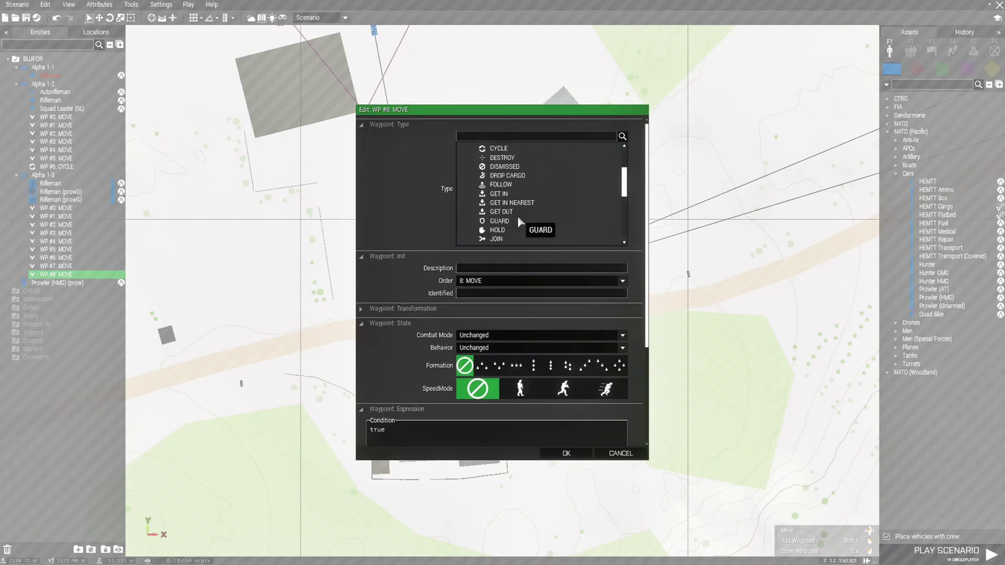
left_click(512, 203)
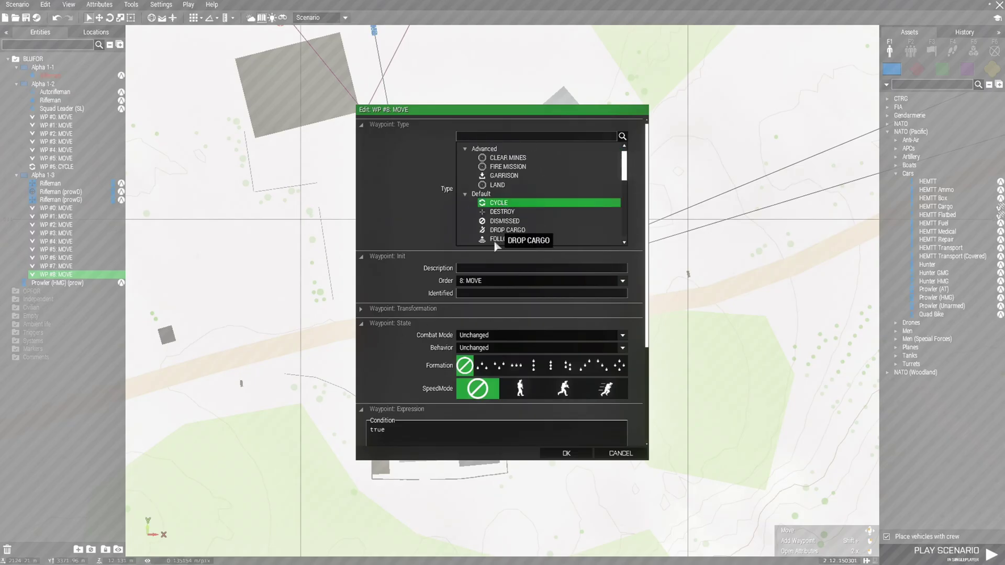
left_click(566, 453)
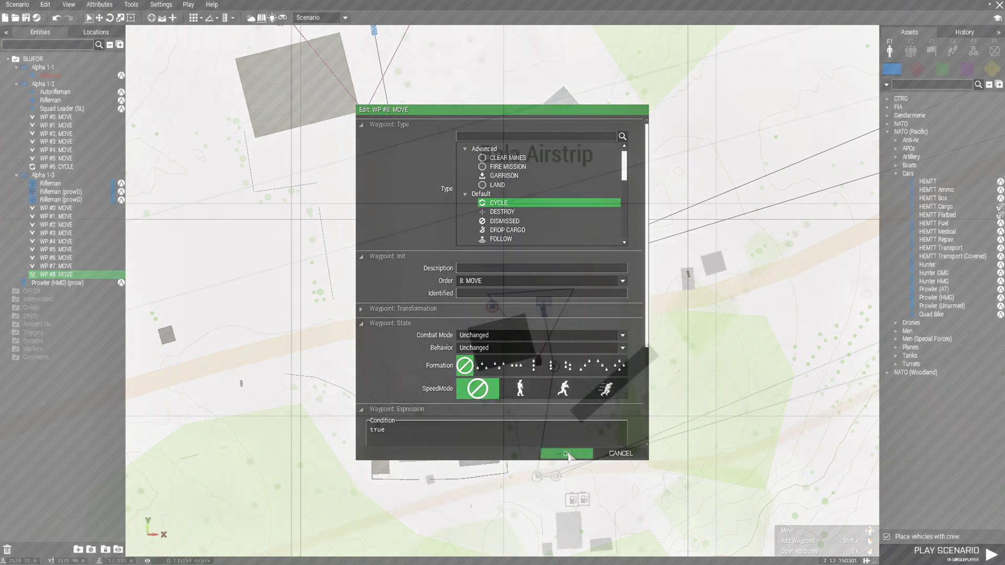
scroll(448, 345, "up", 3)
right_click(496, 338)
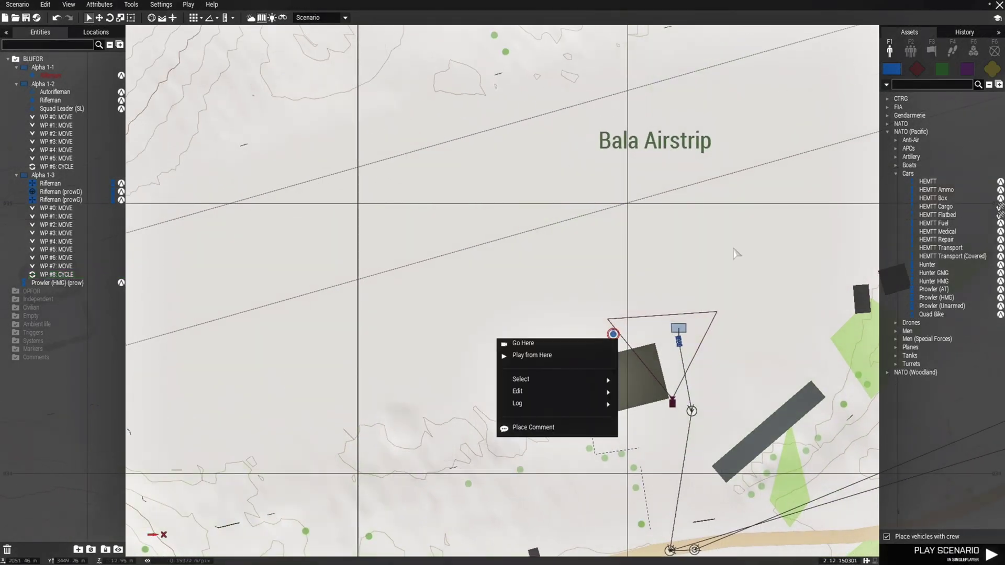
Place a V-44 X Blackfish (Infantry Transport) beside the airstrip and rotate its heading
left_click(895, 173)
left_click(896, 207)
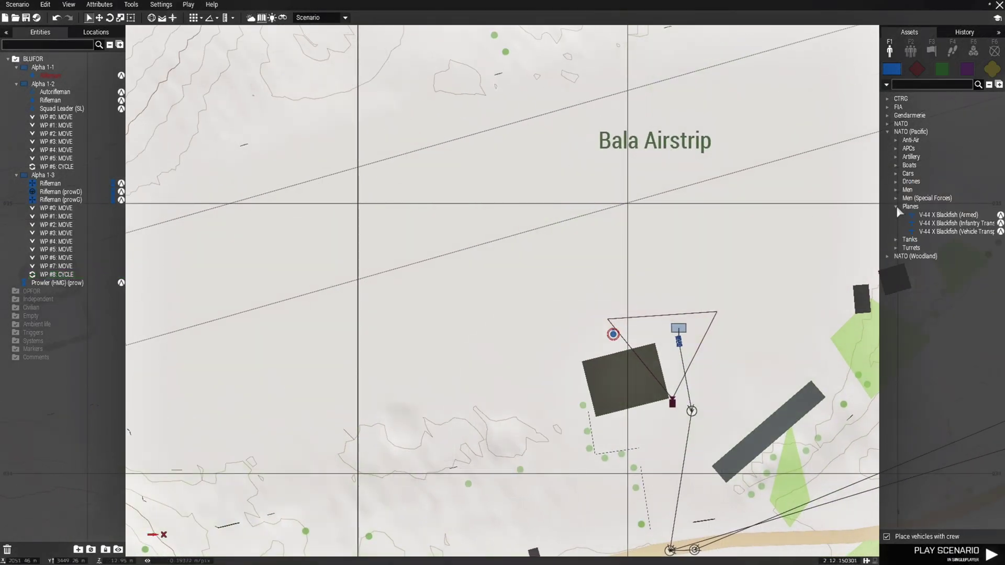
left_click(943, 224)
scroll(273, 366, "down", 2)
right_click_drag(273, 366, 591, 358)
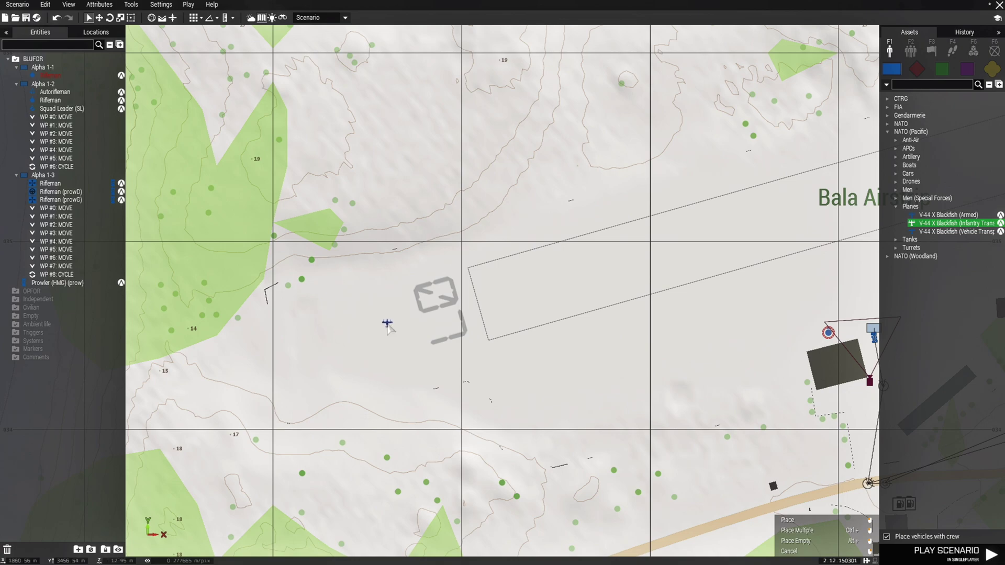
left_click(386, 325)
scroll(388, 327, "up", 2)
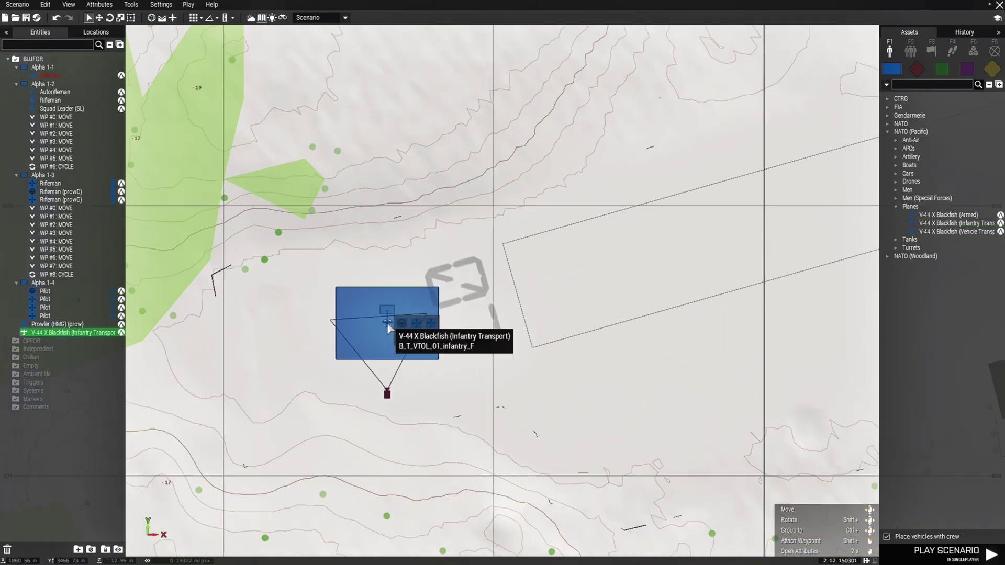
key("m")
scroll(409, 310, "down", 5)
left_click_drag(455, 259, 412, 439, "shift")
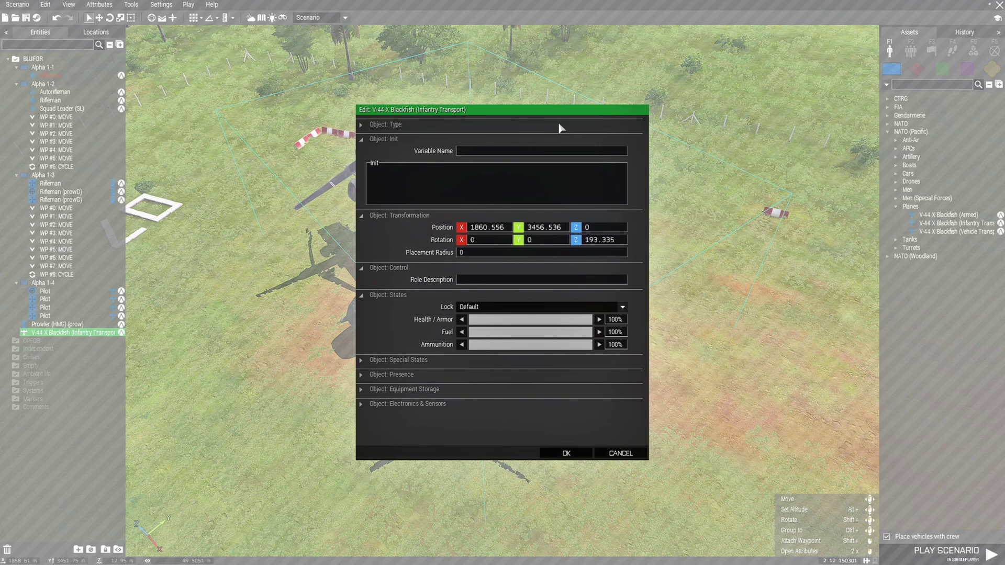
Name the Blackfish BF with init '[west, BF] call BIS_fnc_addRespawnPosition;'
type("BF")
type("[west, SL] call BIS_fnc_addRespawnPosition;")
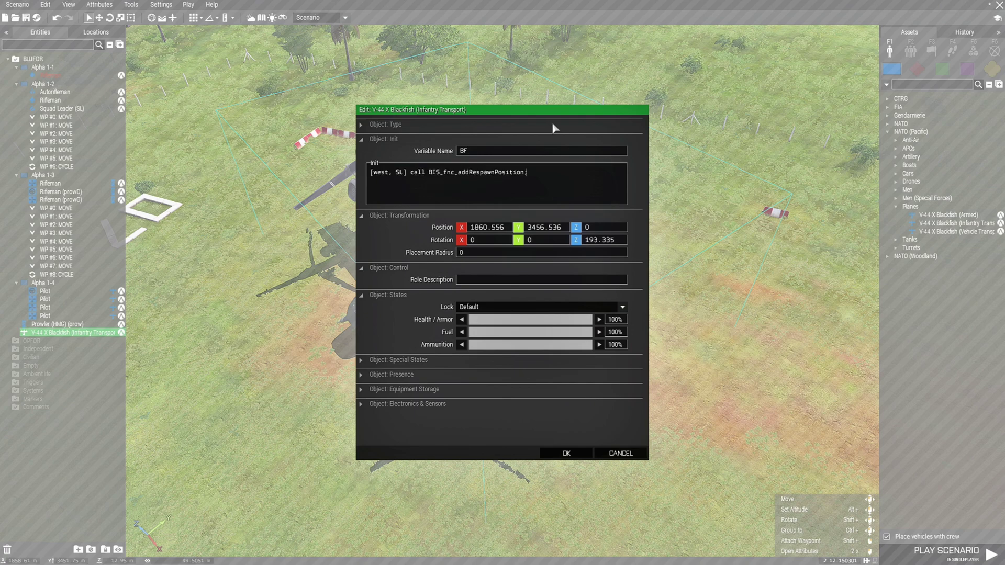
left_click_drag(398, 173, 401, 174)
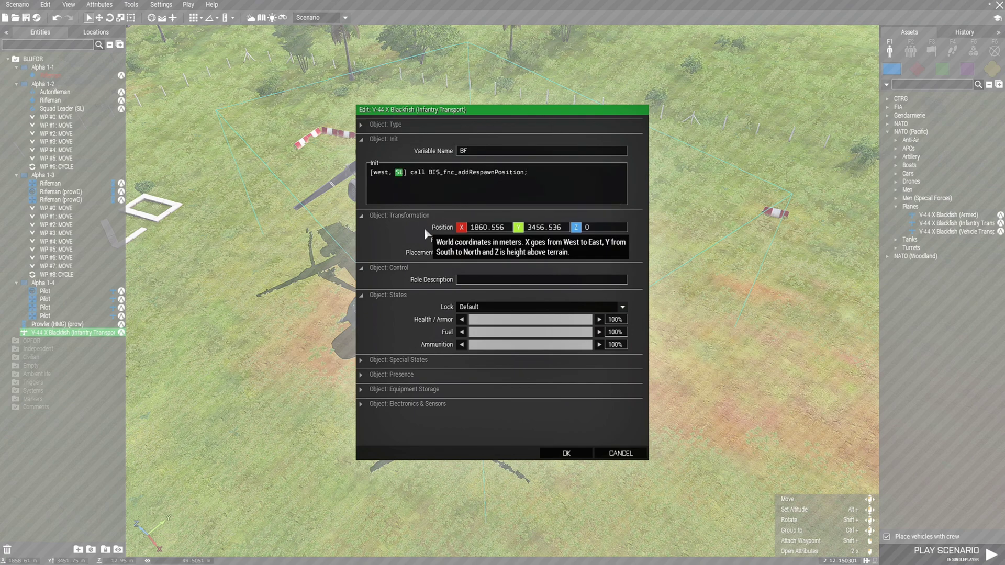
type("BF")
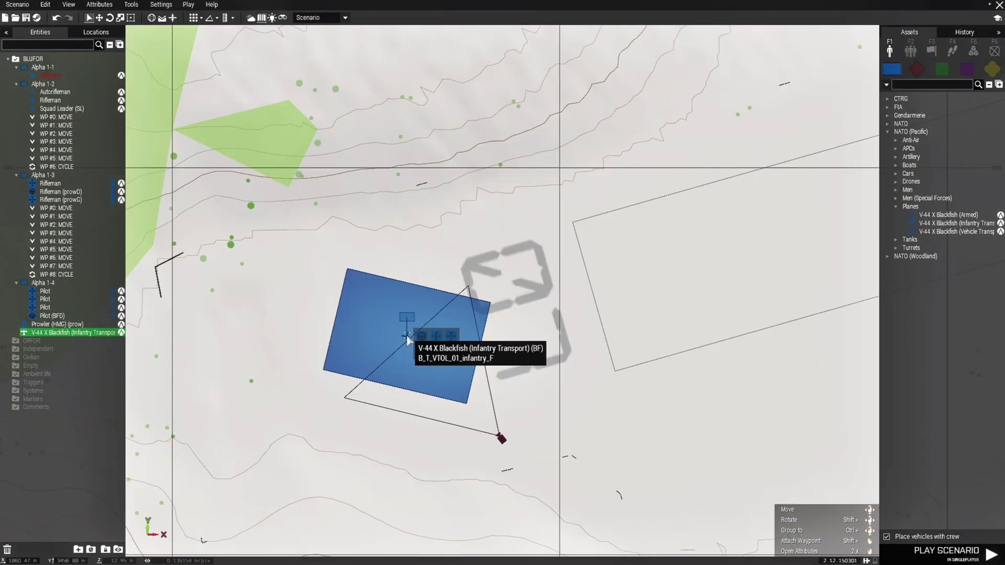
scroll(390, 419, "down", 3)
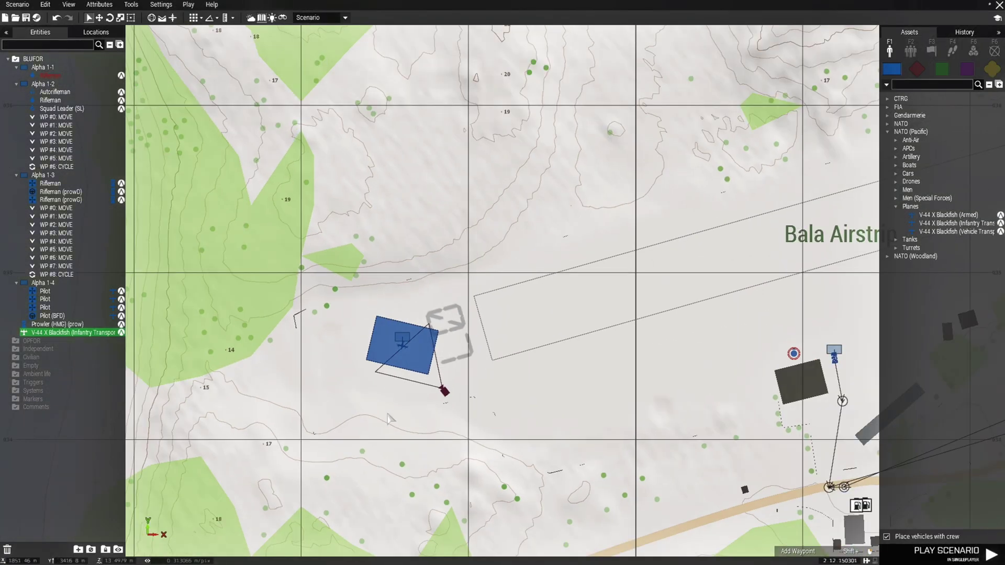
Add Alpha 1-4's first move waypoint near Koumac with Safe behaviour
scroll(390, 419, "down", 5)
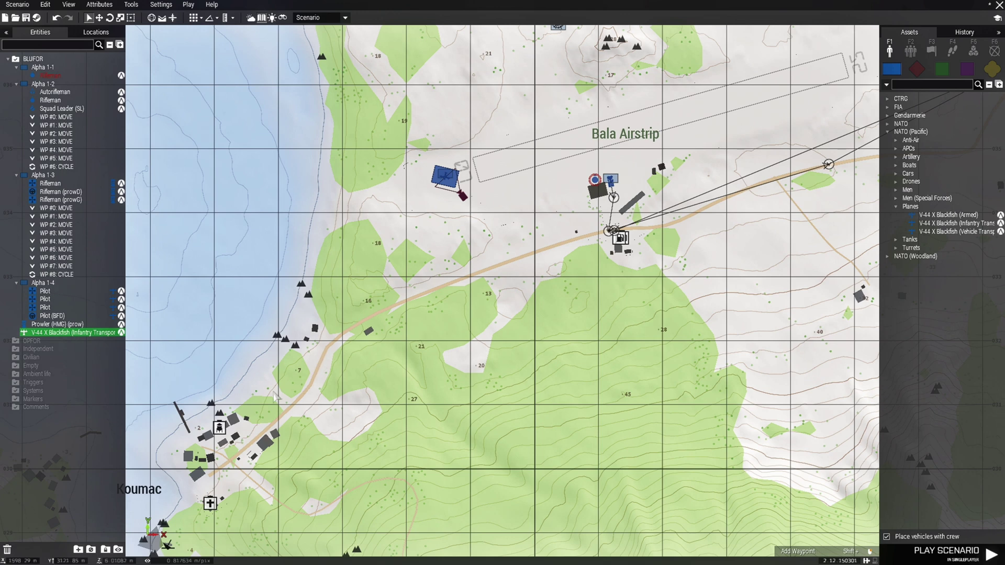
right_click(247, 399, "shift")
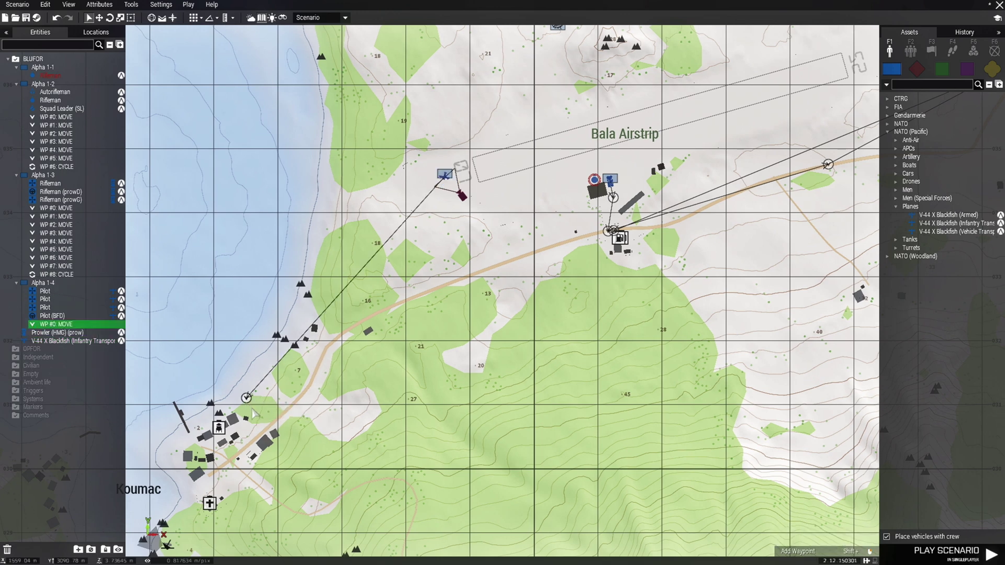
double_click(247, 399)
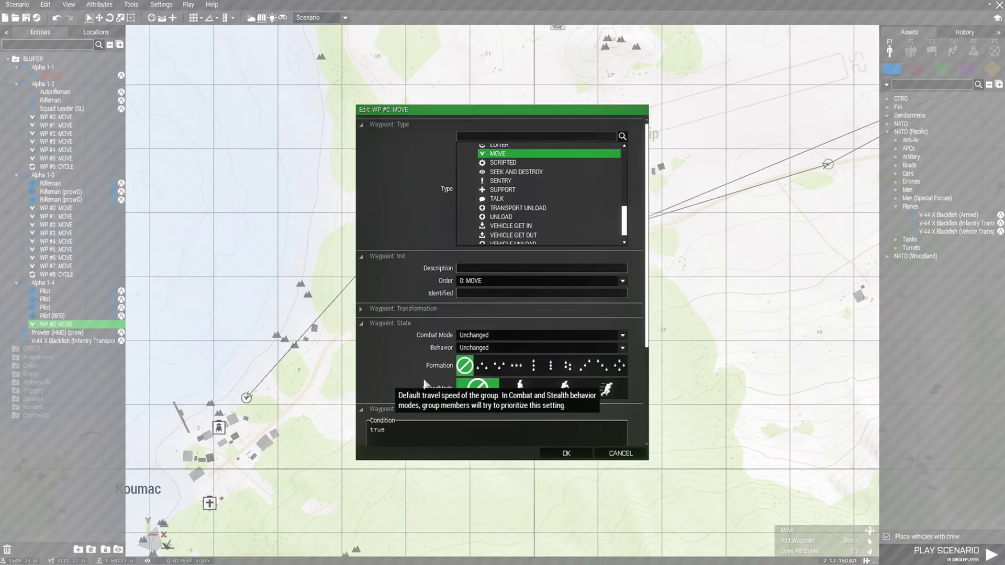
left_click(491, 349)
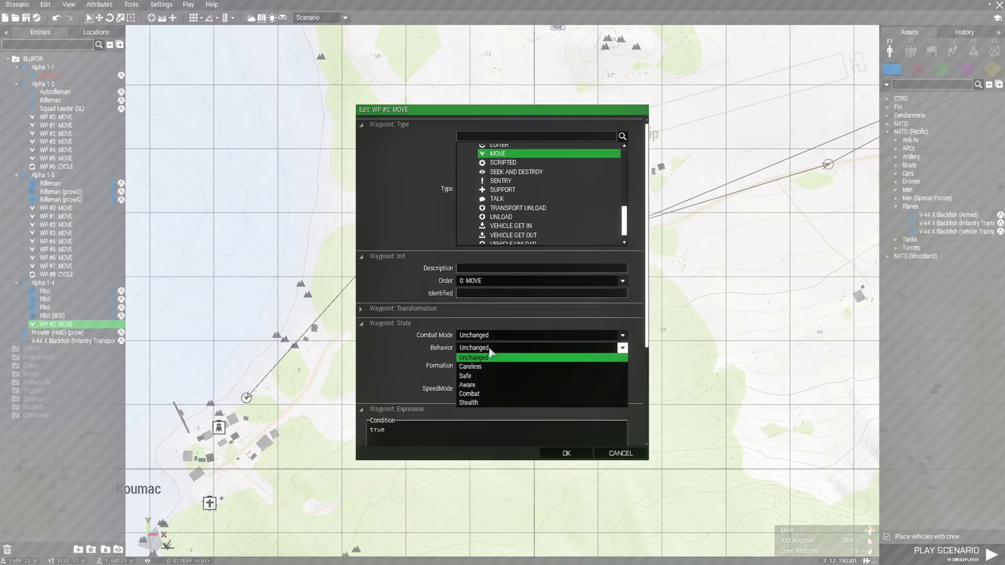
left_click(469, 376)
left_click(566, 453)
Extend the flight route up the coast past Bala Airstrip, finishing near Koumac
scroll(384, 463, "down", 2)
scroll(385, 463, "down", 2)
right_click_drag(385, 463, 534, 111)
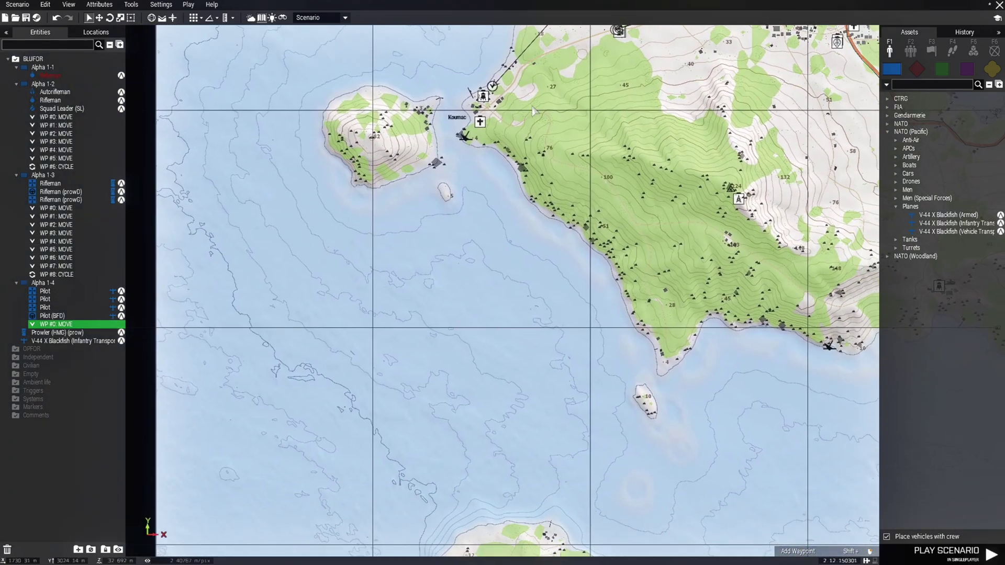
scroll(513, 181, "down", 2)
right_click_drag(489, 218, 430, 266)
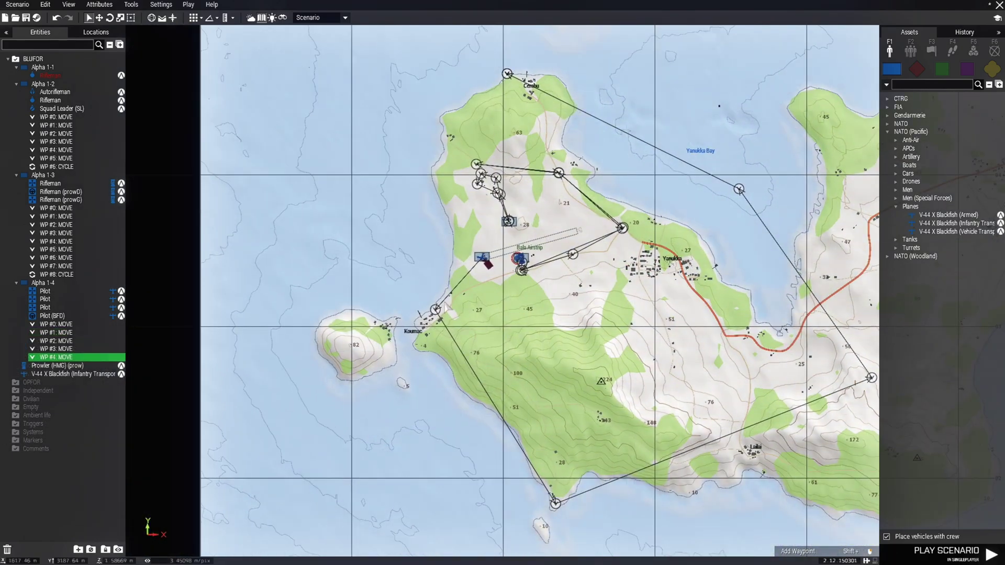
scroll(407, 317, "up", 5)
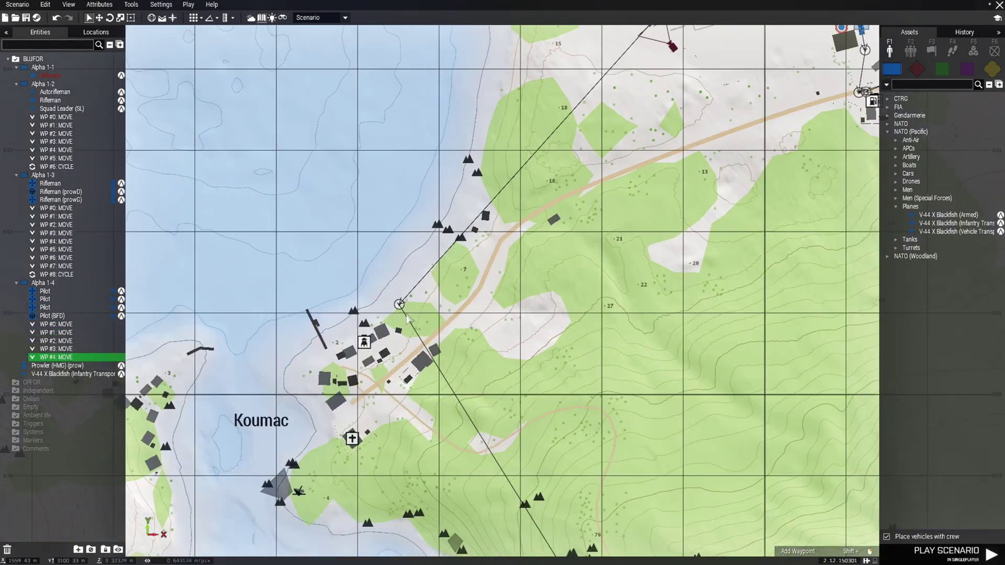
scroll(407, 317, "up", 2)
left_click(376, 302, "shift")
Set the final waypoint, WP #5, to CYCLE so the flight route loops
scroll(376, 302, "up", 6)
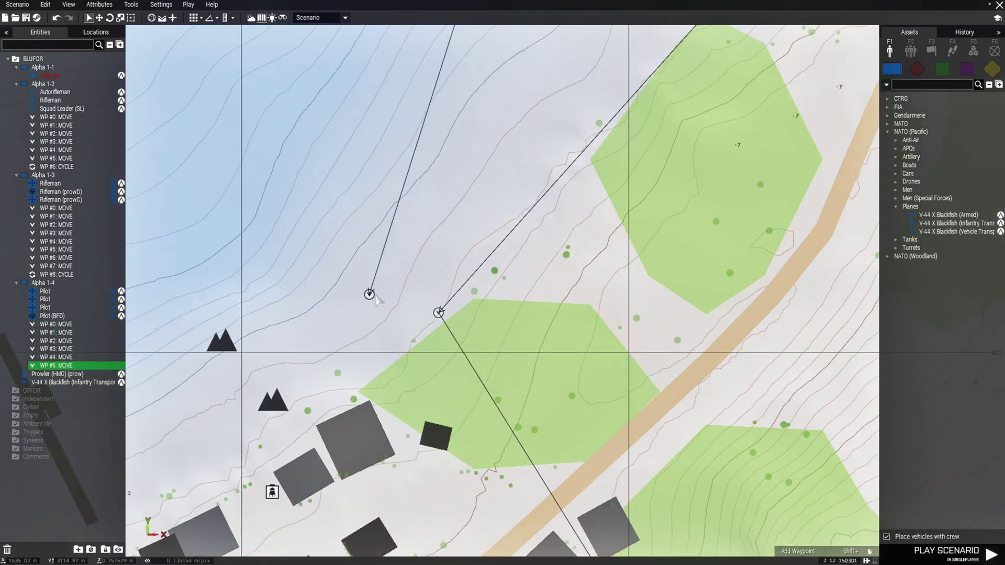
double_click(375, 301)
scroll(532, 193, "up", 6)
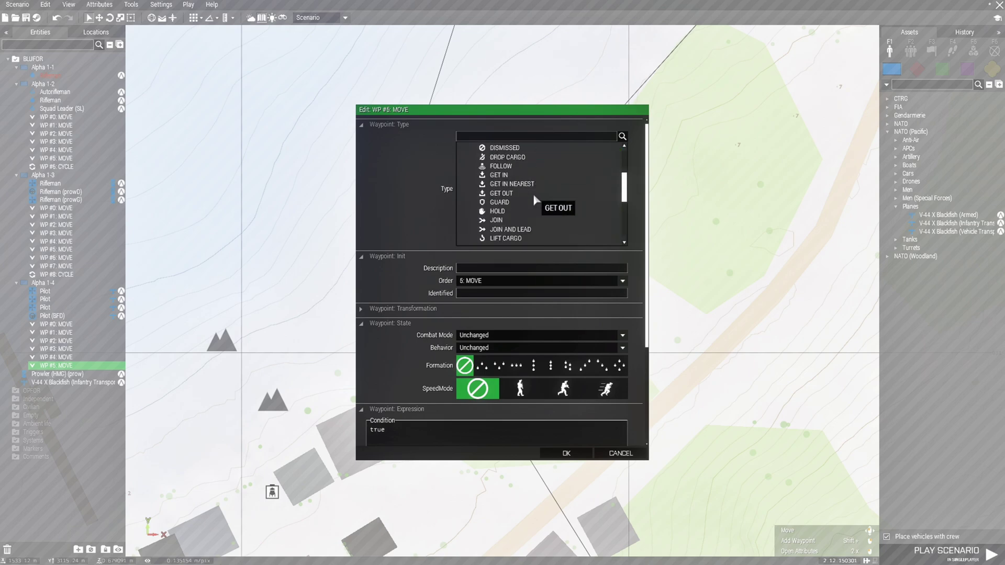
left_click(499, 186)
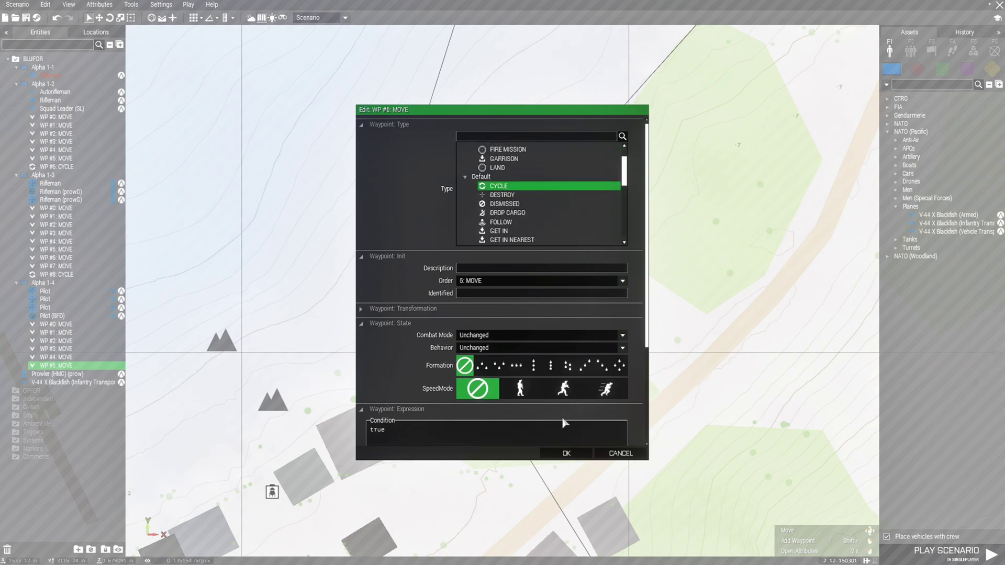
left_click(564, 451)
mouse_move(894, 174)
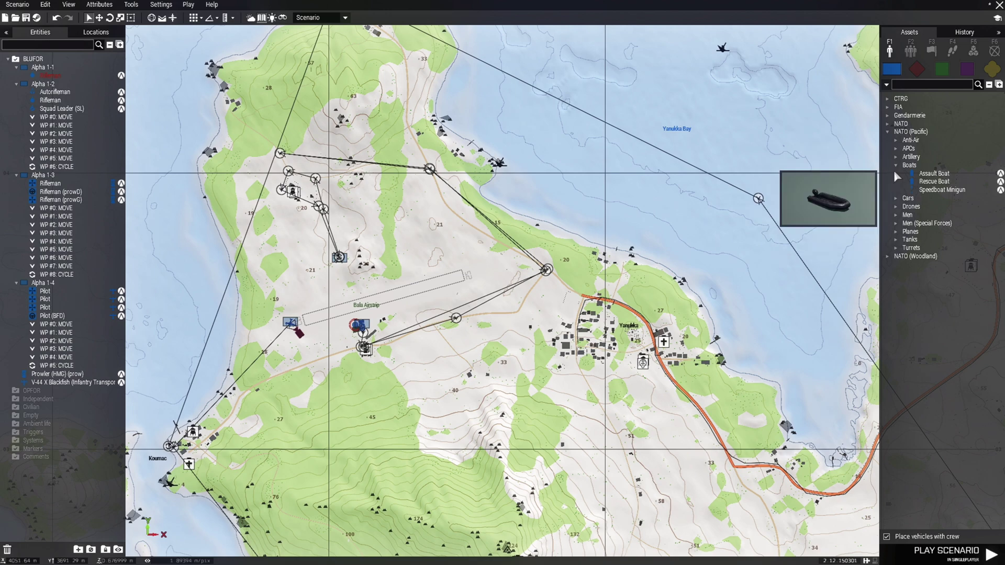
left_click(936, 190)
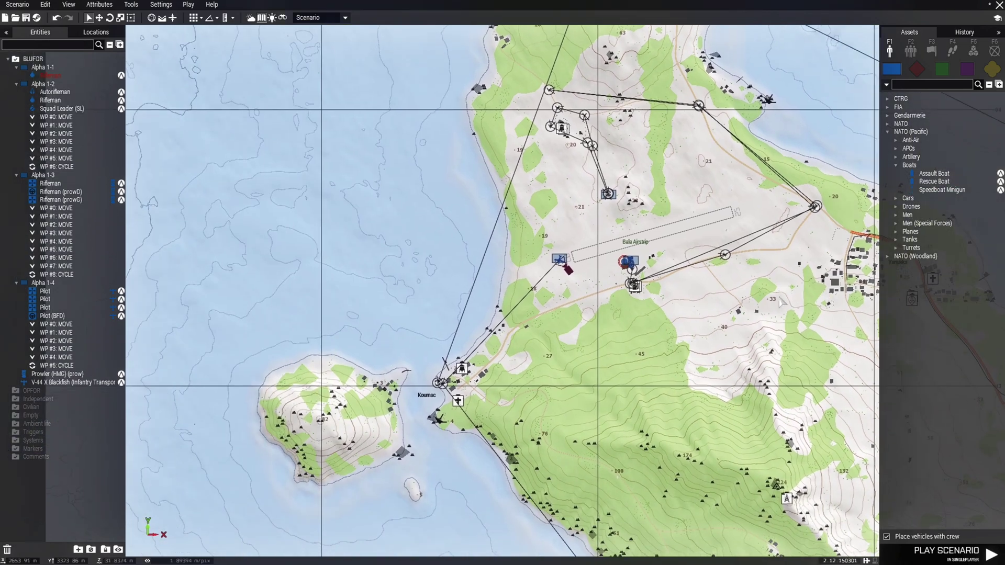
Place a crewed Speedboat Minigun on the water off Koumac as group Alpha 1-5
scroll(429, 424, "up", 10)
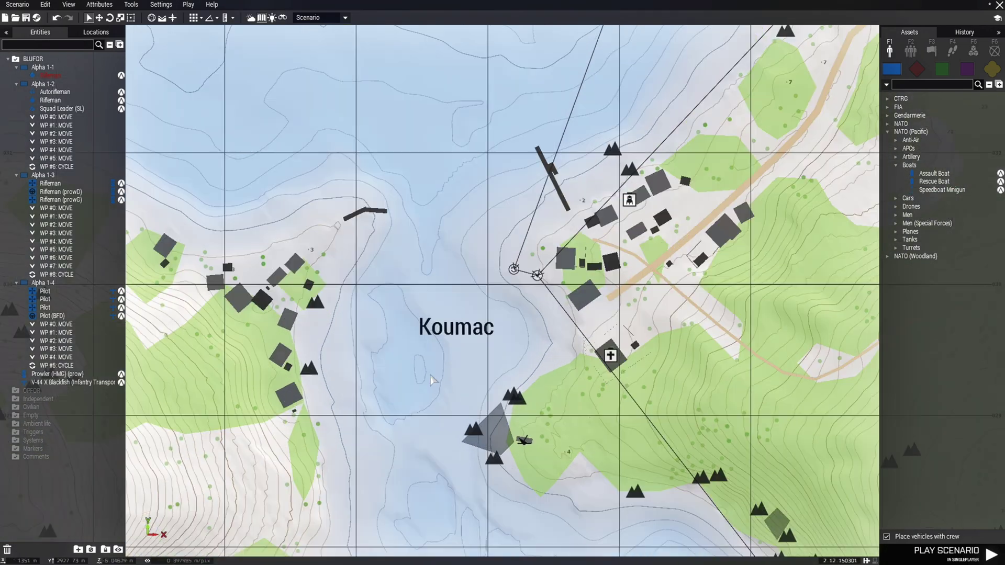
left_click(942, 190)
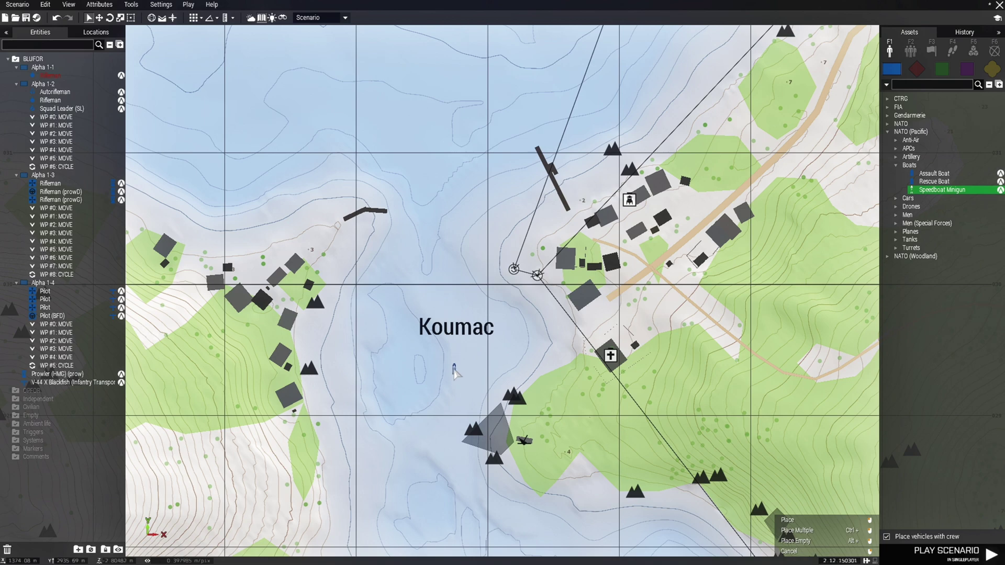
scroll(455, 331, "up", 4)
left_click(406, 245)
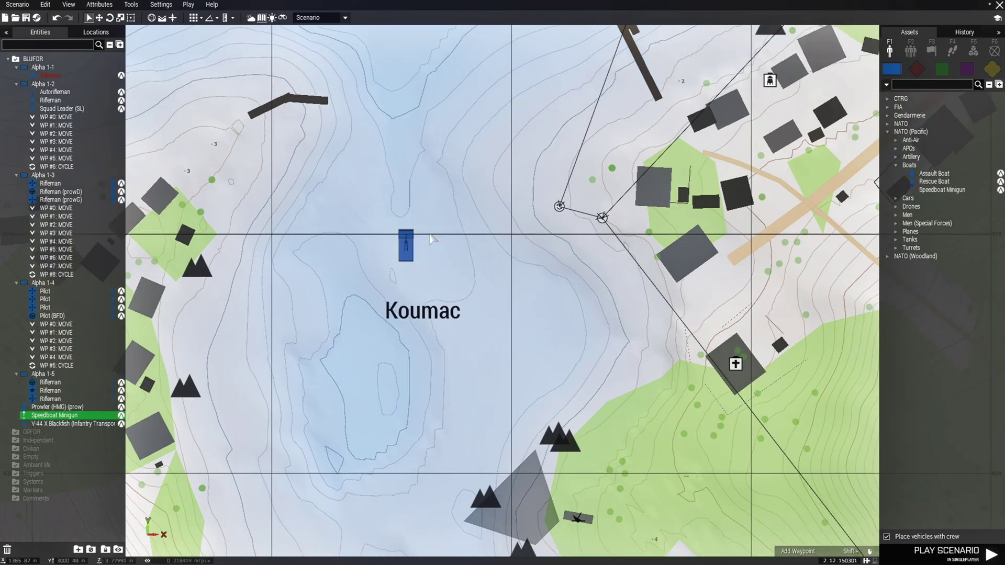
right_click_drag(424, 263, 390, 343)
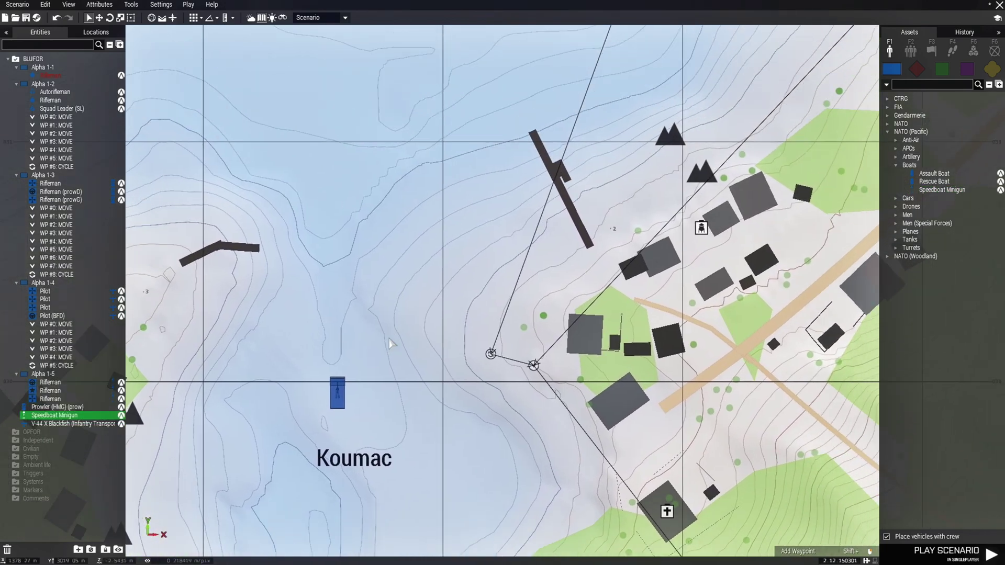
double_click(338, 398)
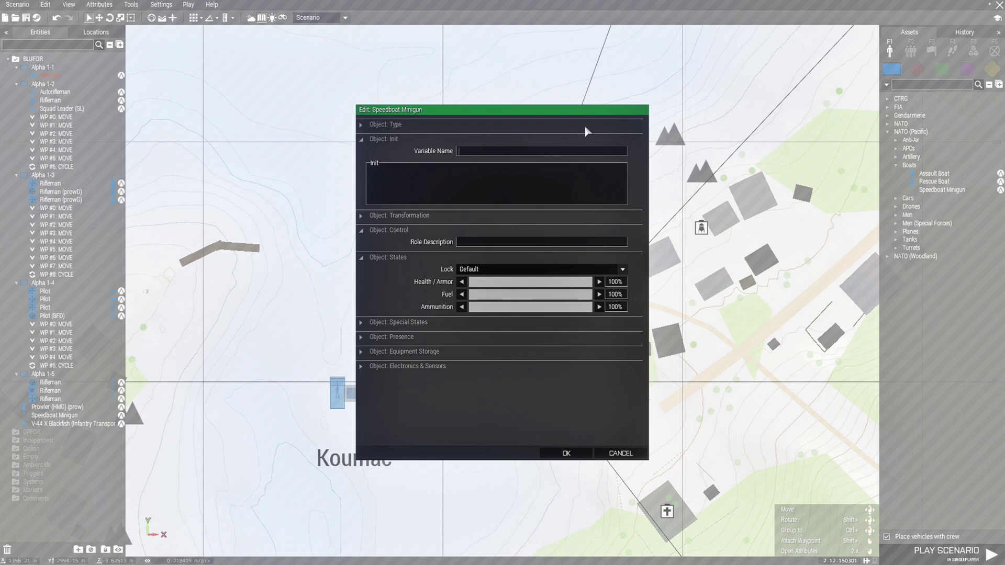
Name the speedboat BT with init '[west, BT] call BIS_fnc_addRespawnPosition;'
type("BT")
left_click(511, 172)
type("[west, SL] call BIS_fnc_addRespawnPosition;")
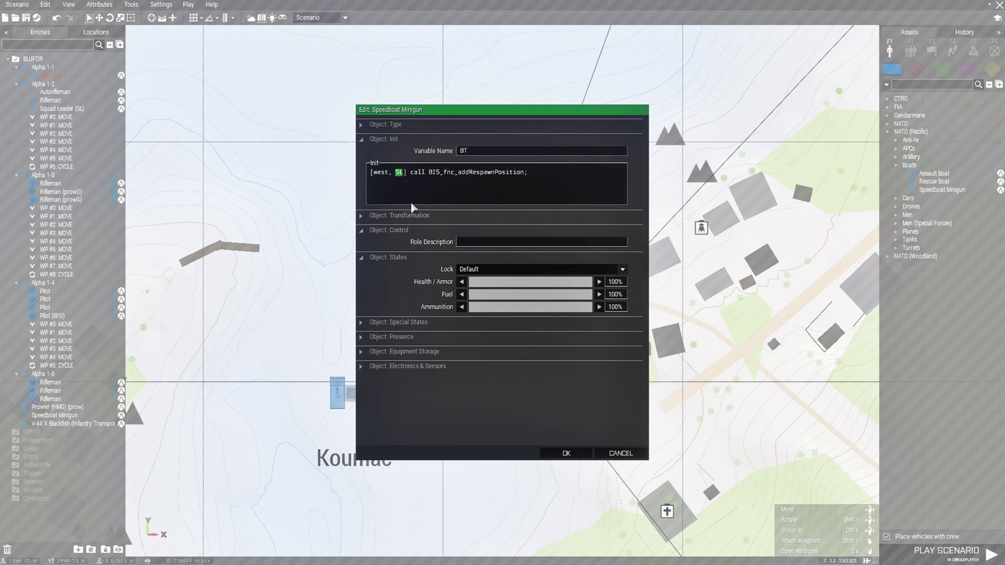
type("BT")
left_click(566, 453)
scroll(373, 399, "up", 3)
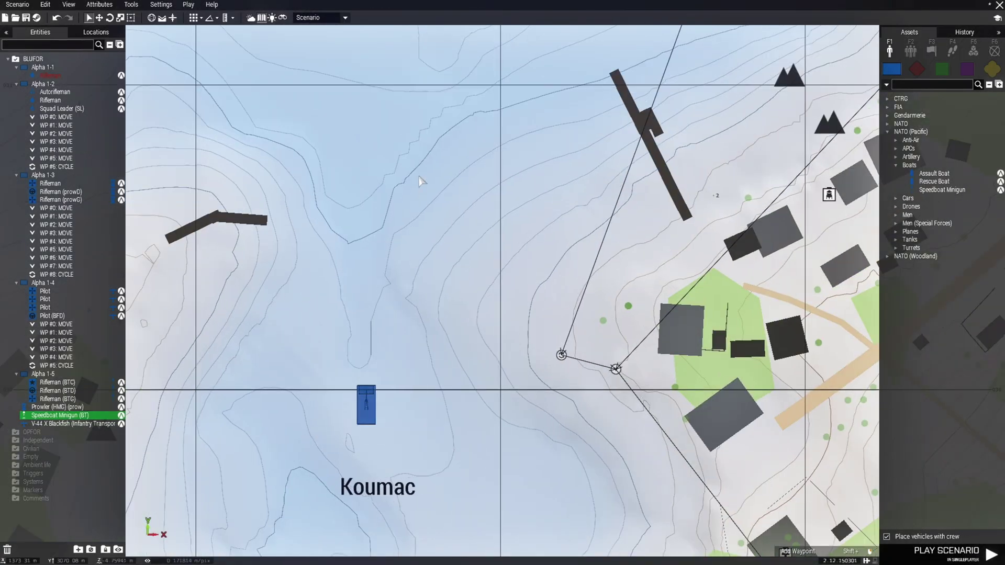
Place the speedboat's first waypoints north of Koumac, working up the coast toward Bala Airstrip
right_click(415, 174, "shift")
scroll(416, 173, "down", 3)
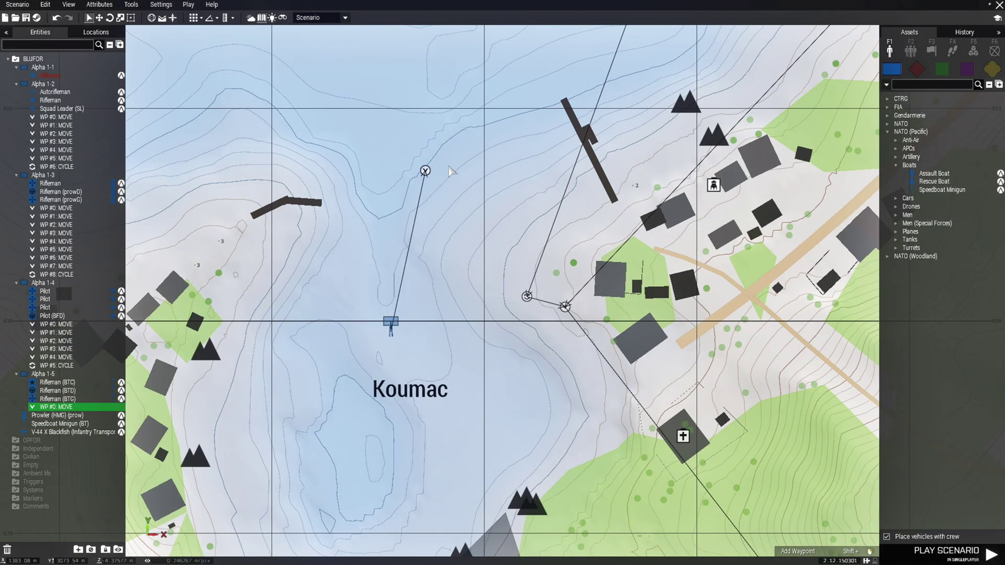
right_click_drag(523, 131, 385, 360)
right_click(415, 151, "shift")
right_click_drag(400, 81, 445, 543)
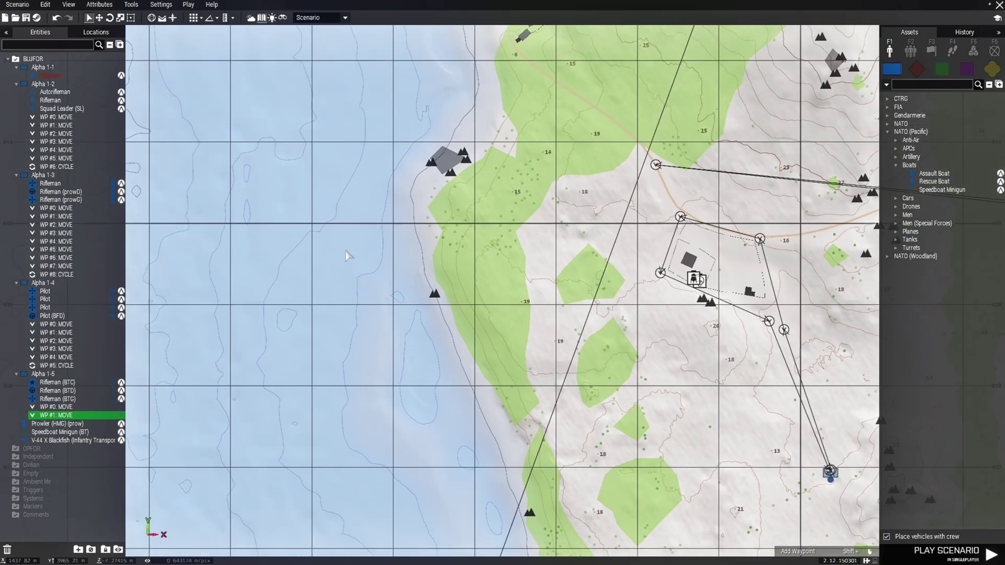
right_click(360, 210, "shift")
right_click_drag(376, 110, 322, 500)
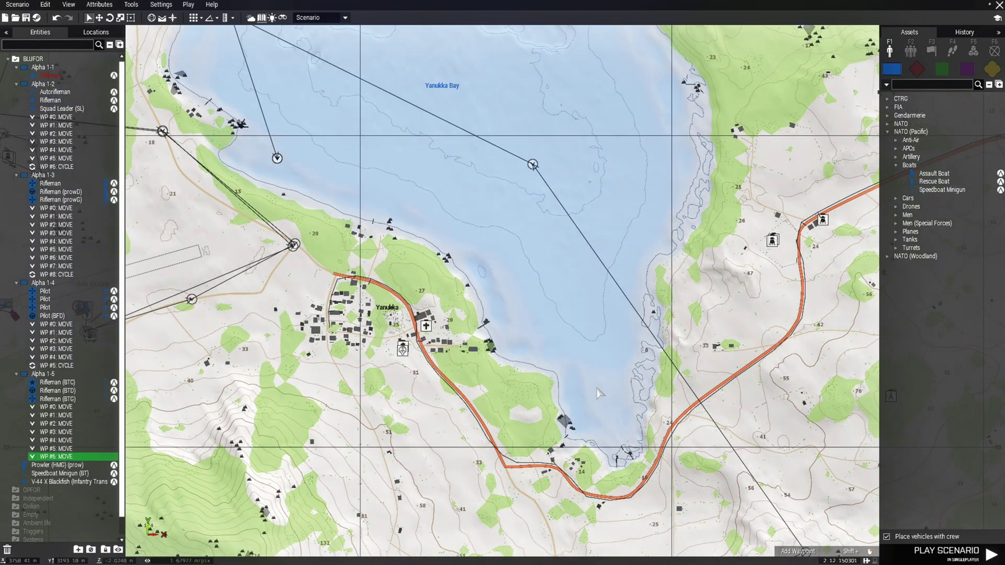
Add more boat waypoints along the coast, including one in the sea off the headland
right_click(597, 389, "shift")
right_click_drag(526, 279, 676, 546)
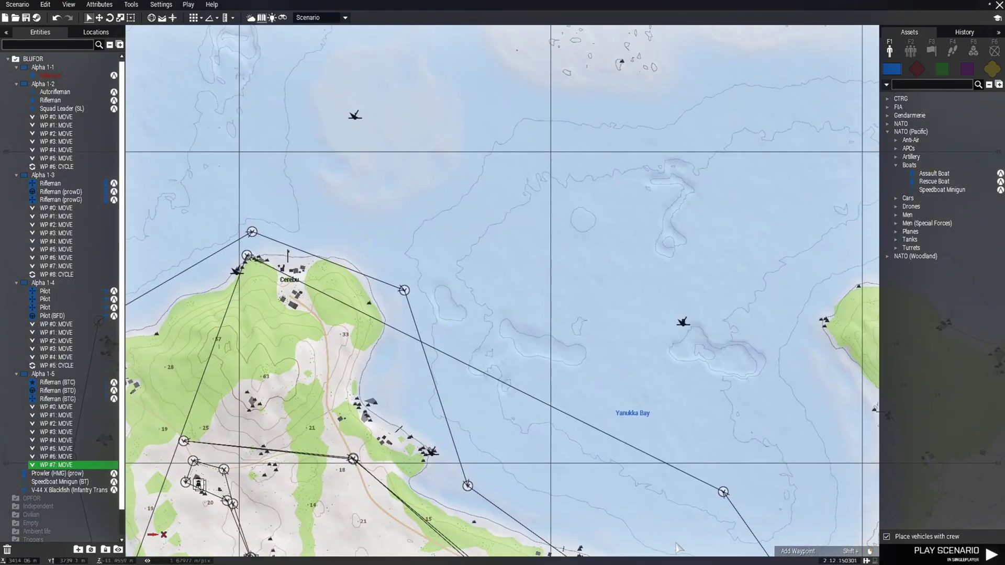
right_click(359, 241, "shift")
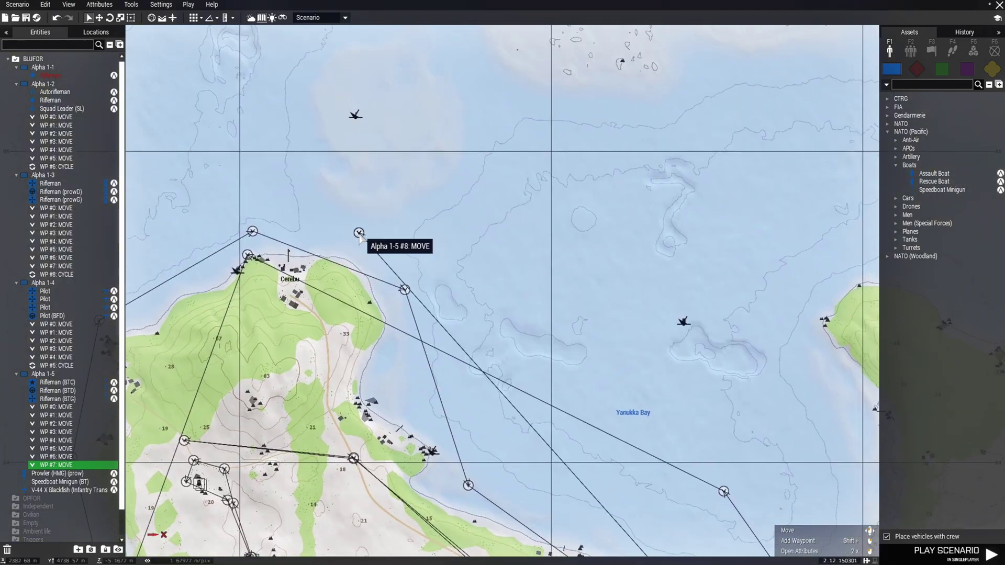
right_click_drag(359, 242, 557, 181)
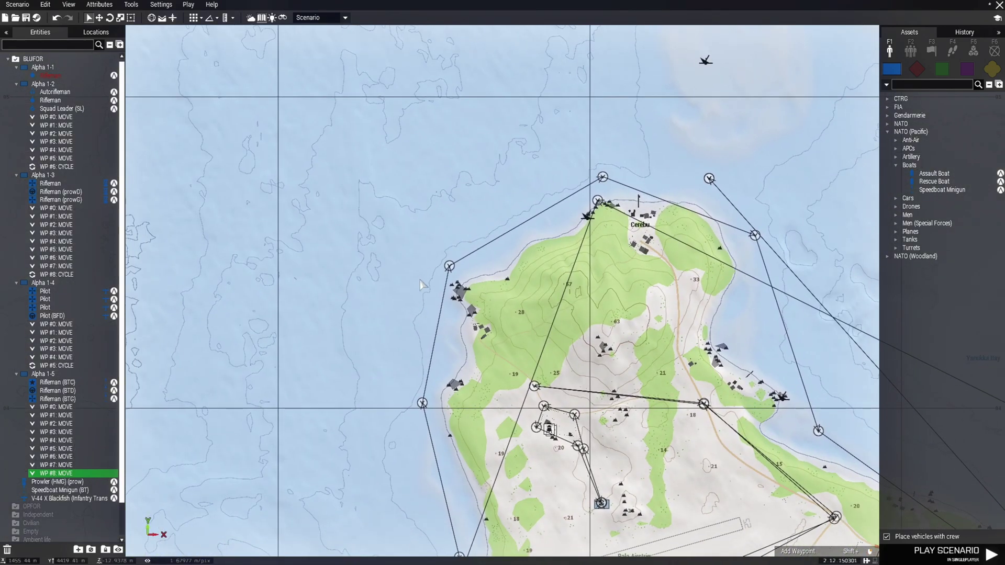
right_click(421, 285, "shift")
right_click_drag(421, 286, 443, 24)
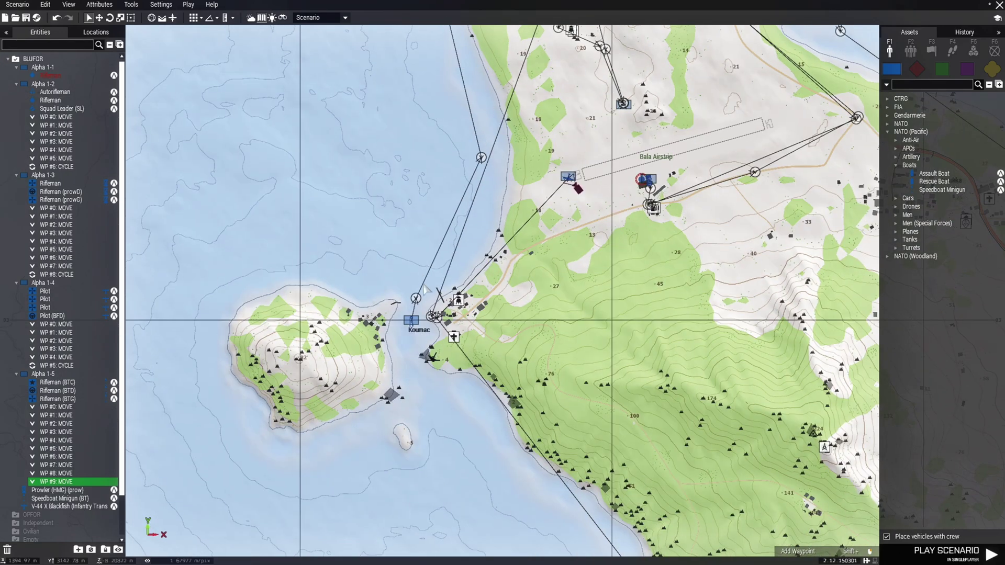
scroll(425, 282, "up", 8)
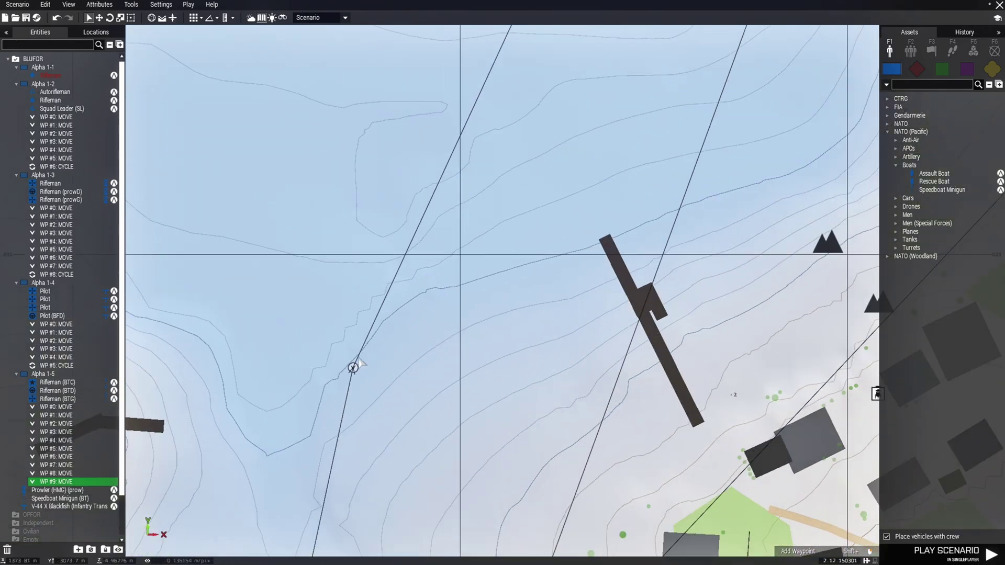
Add waypoint #10 for Alpha 1-5 back near Koumac and set its type to CYCLE
right_click(378, 375, "shift")
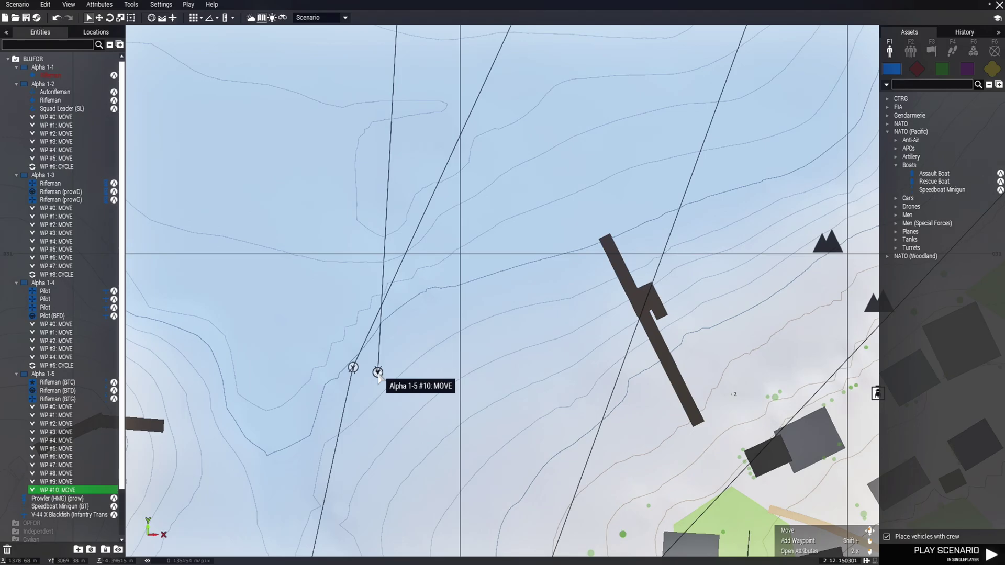
double_click(377, 371)
scroll(518, 172, "up", 7)
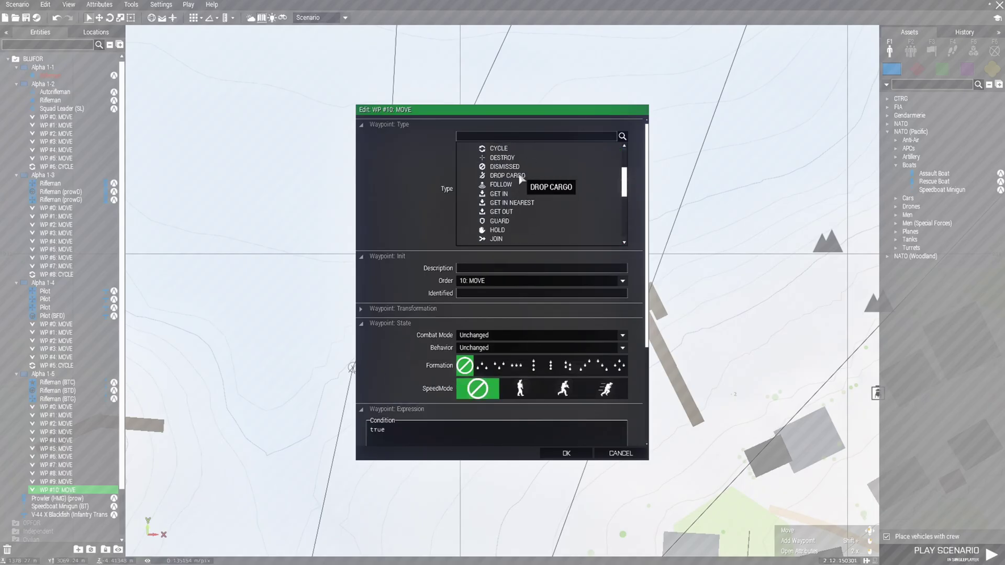
left_click(500, 186)
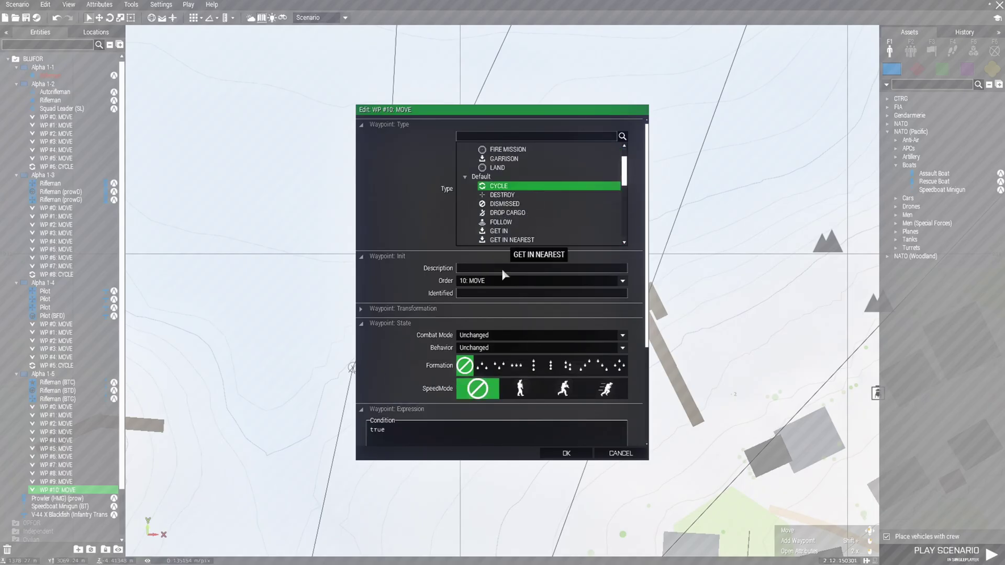
left_click(563, 454)
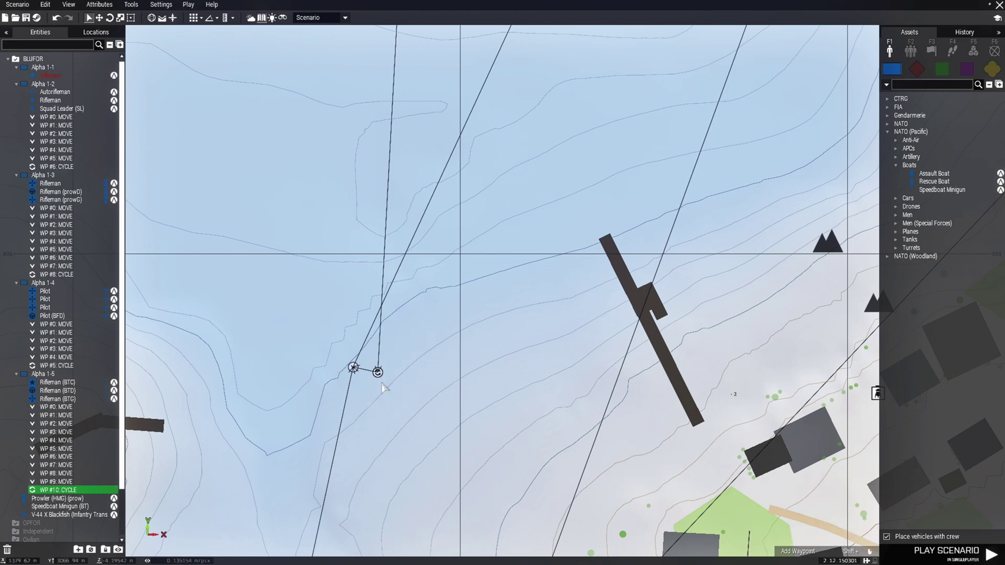
scroll(442, 408, "down", 5)
Search the props for 'flag' and place a Flag Pole beside the Bala Airstrip terminal
scroll(343, 327, "up", 8)
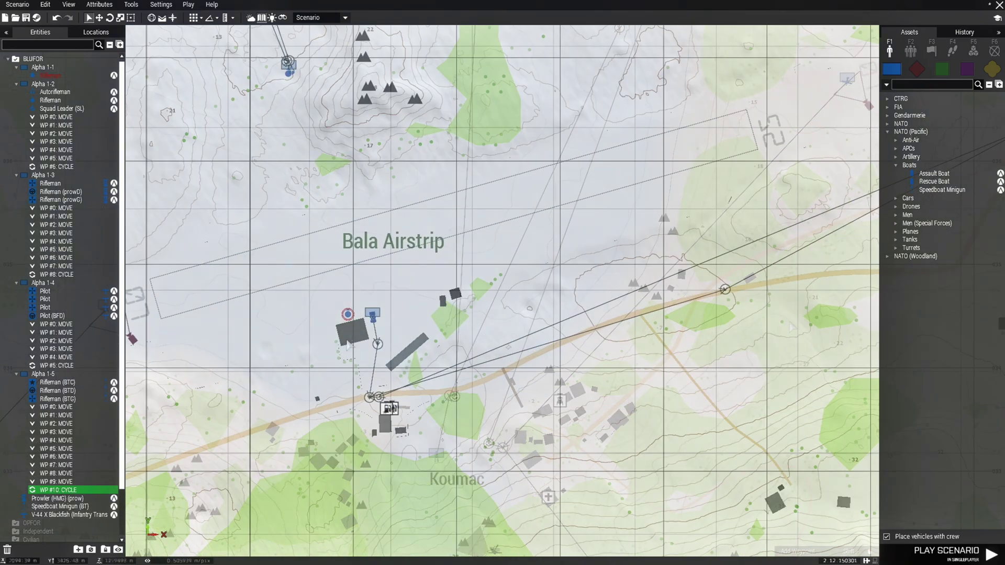
scroll(365, 305, "up", 3)
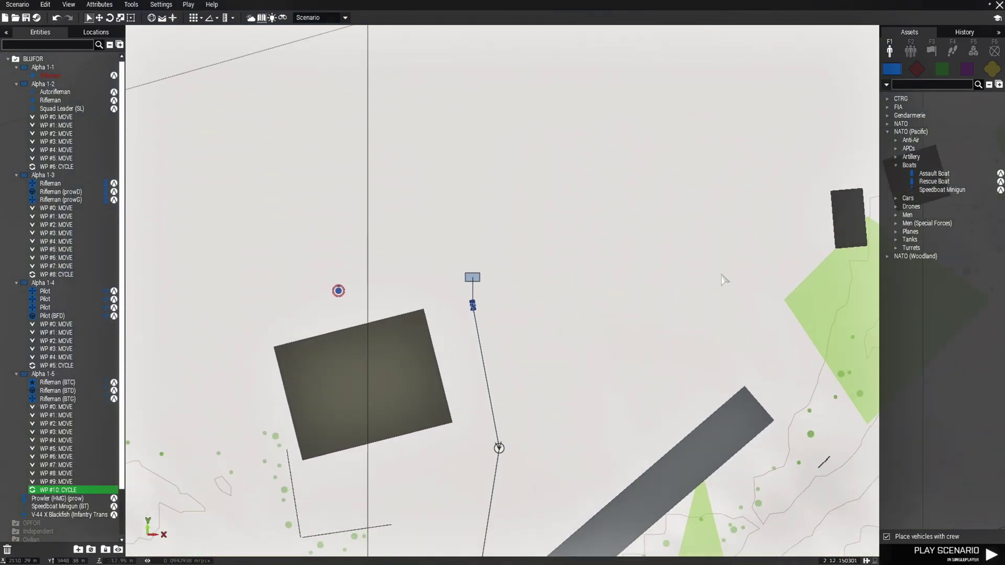
left_click(992, 69)
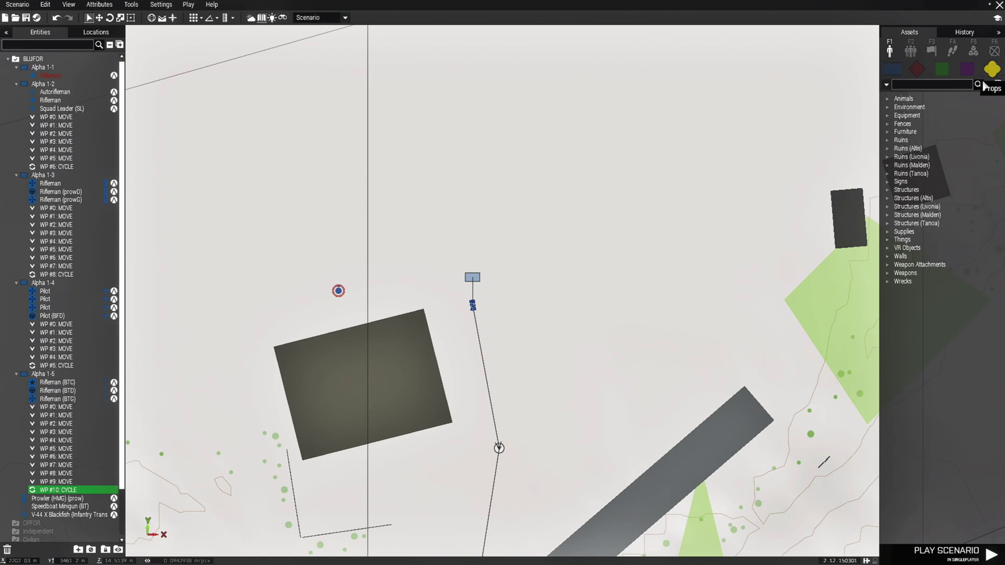
left_click(919, 88)
type("flag")
scroll(934, 313, "down", 10)
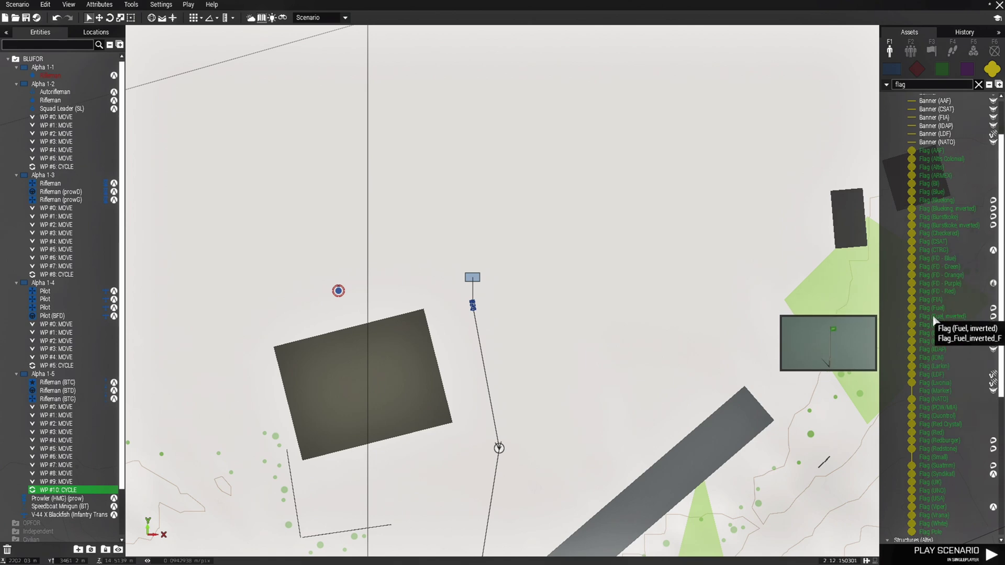
left_click(941, 400)
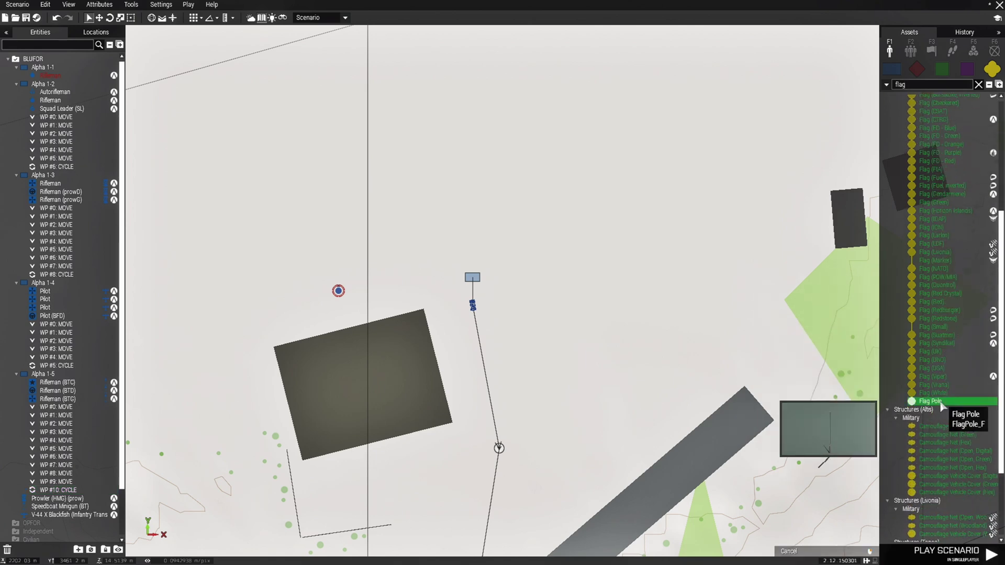
scroll(362, 296, "up", 2)
scroll(355, 299, "up", 3)
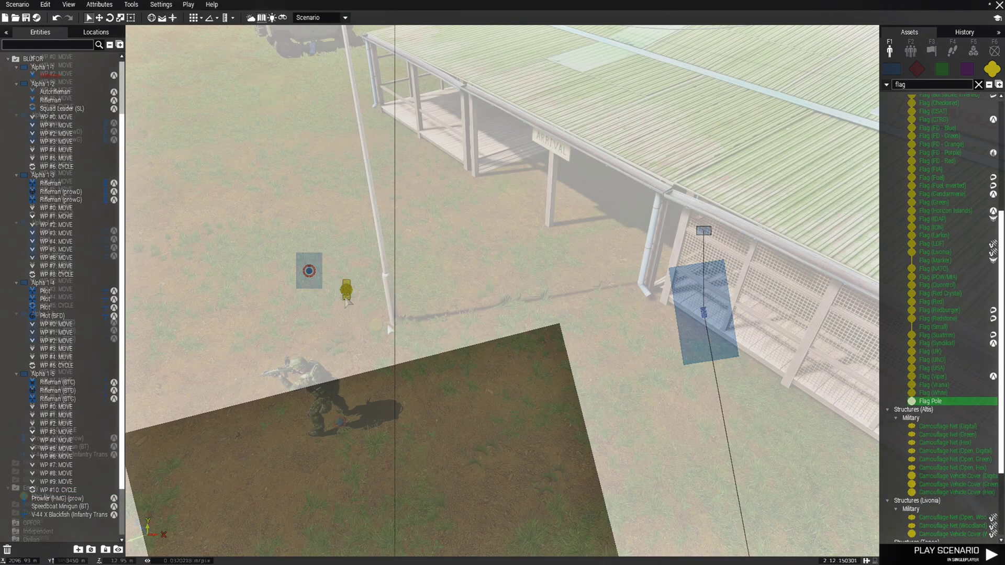
left_click(346, 302)
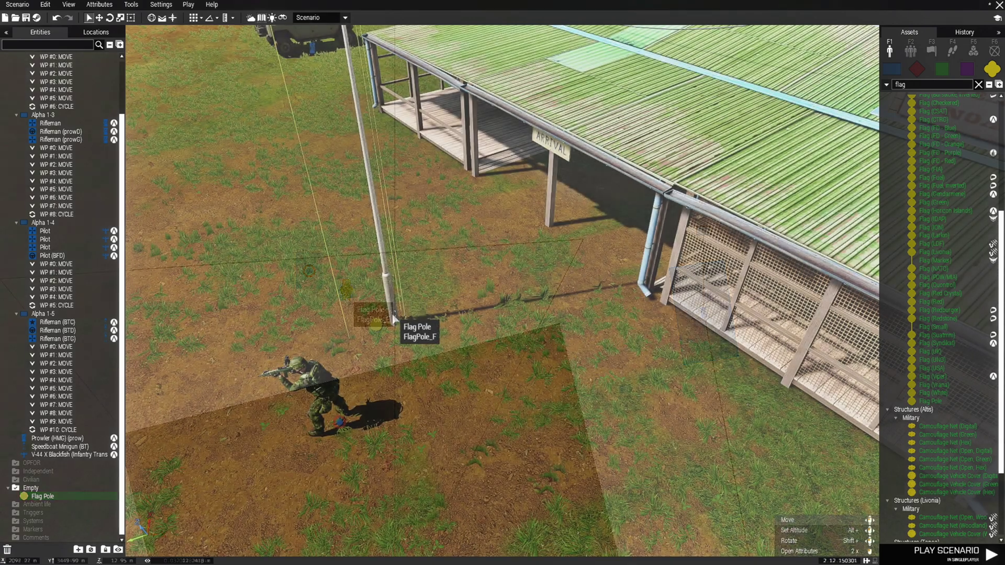
Name the flag pole 'pole' and set its init to '[west, pole] call BIS_fnc_addRespawnPosition;'
double_click(390, 313)
left_click(466, 154)
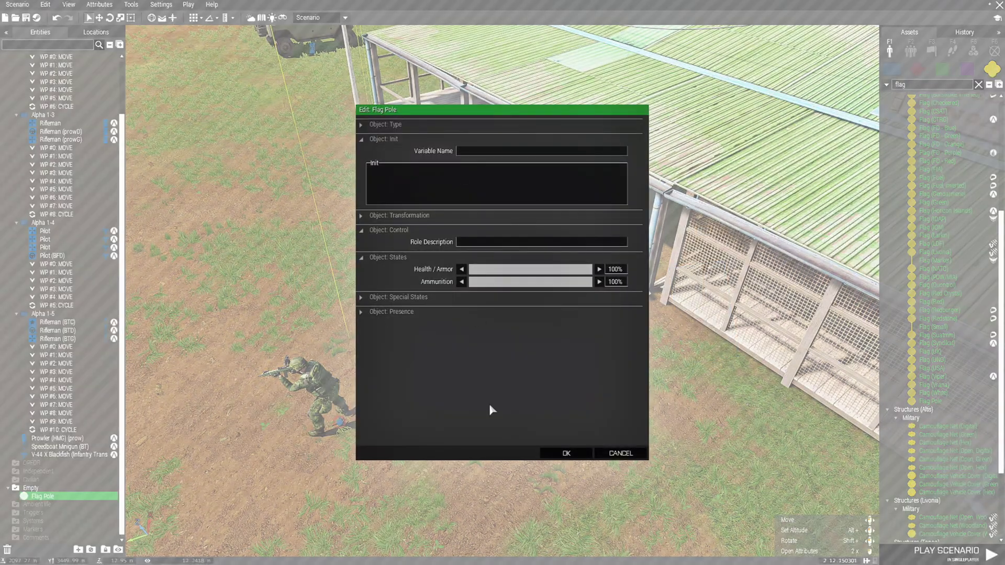
type("pole")
type("[west, SL] call BIS_fnc_addRespawnPosition;")
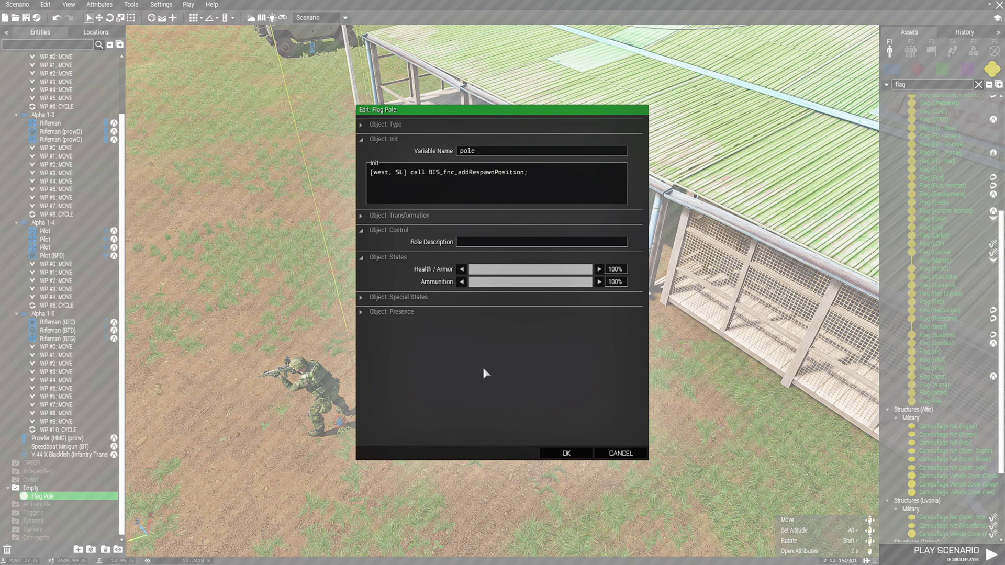
left_click_drag(395, 174, 403, 176)
type("pole")
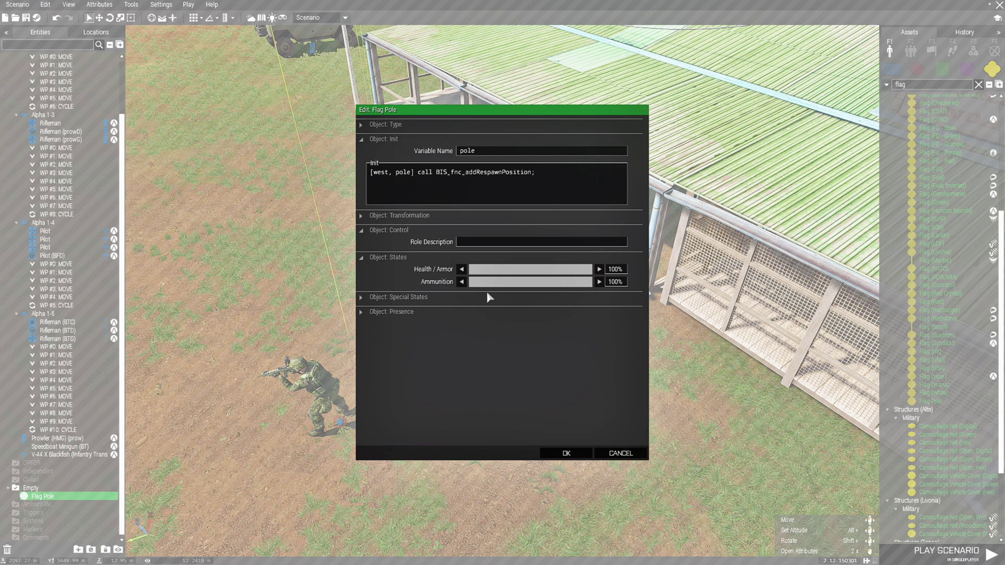
left_click(566, 452)
scroll(523, 423, "up", 2)
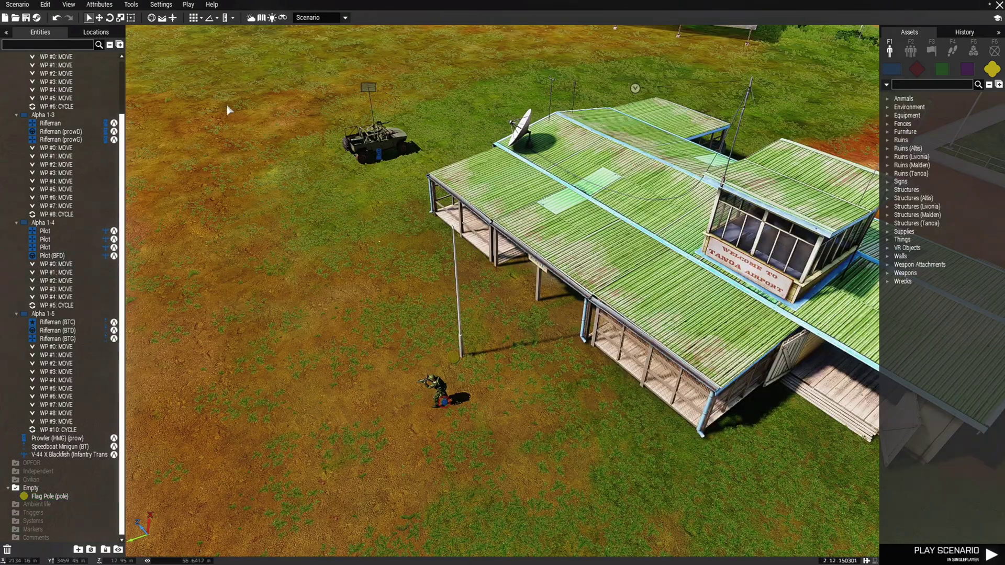
Set Respawn on Position of Death with selectable position, 2-second respawn and vehicle delays, scoreboard off
left_click(103, 9)
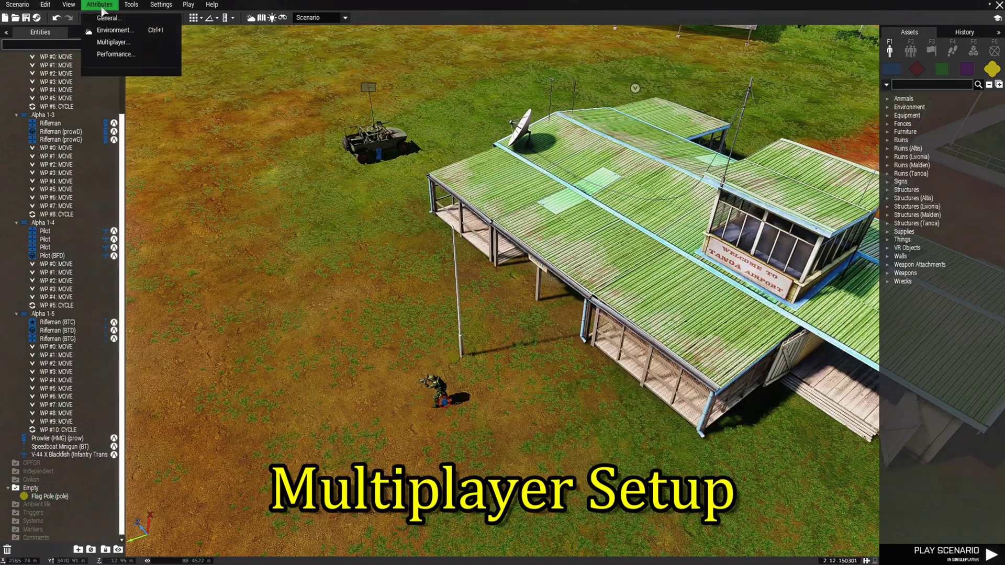
left_click(114, 42)
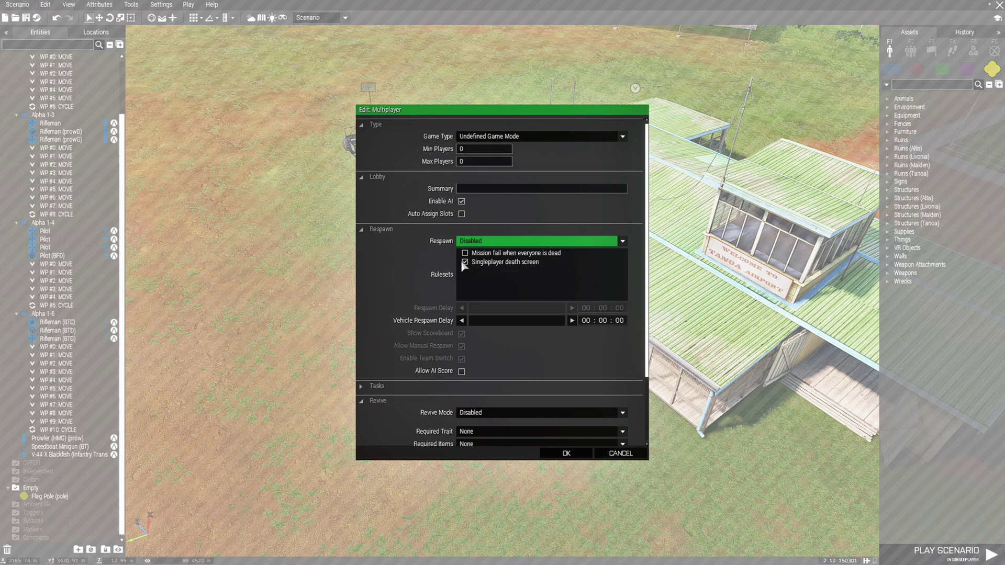
left_click(627, 242)
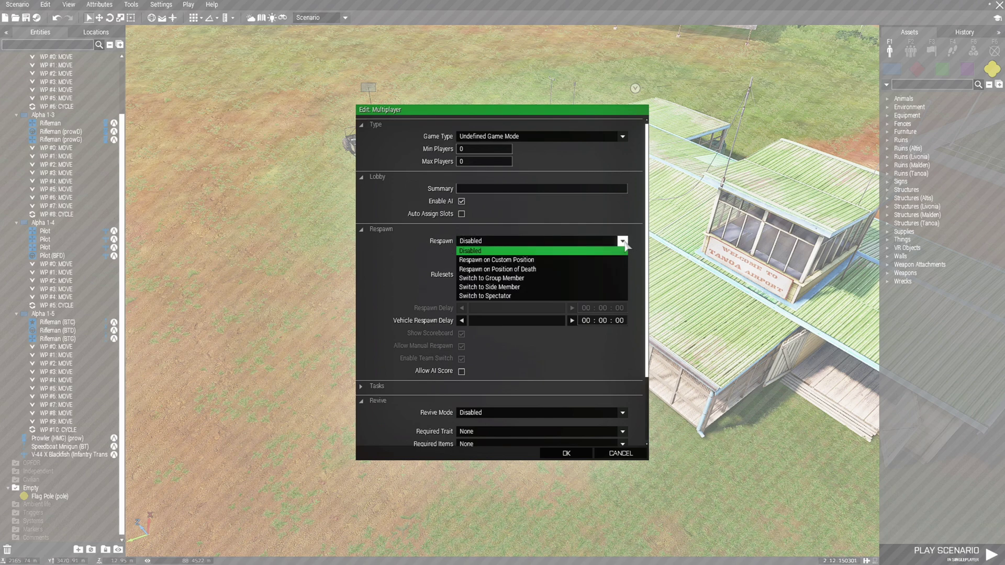
left_click(559, 274)
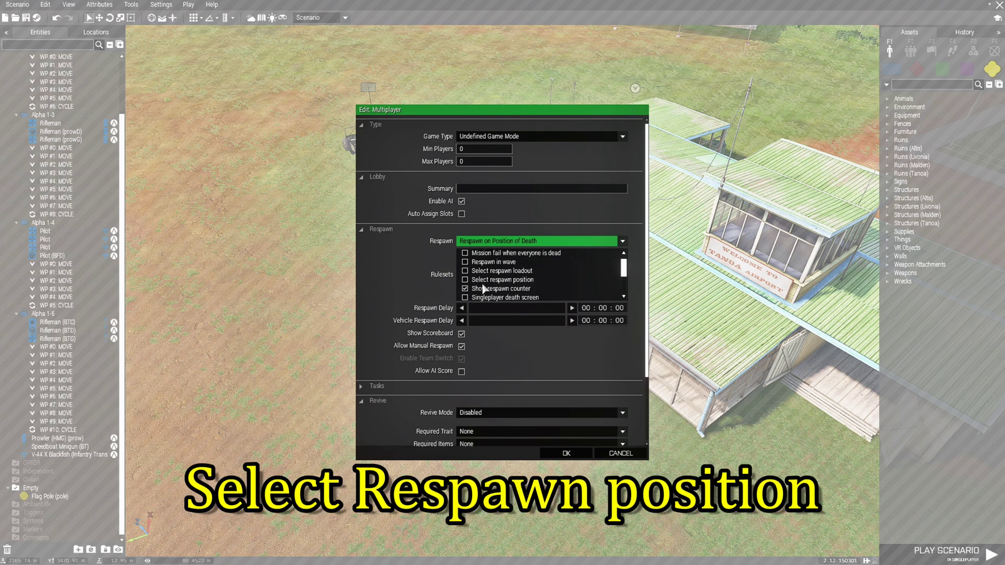
left_click(466, 281)
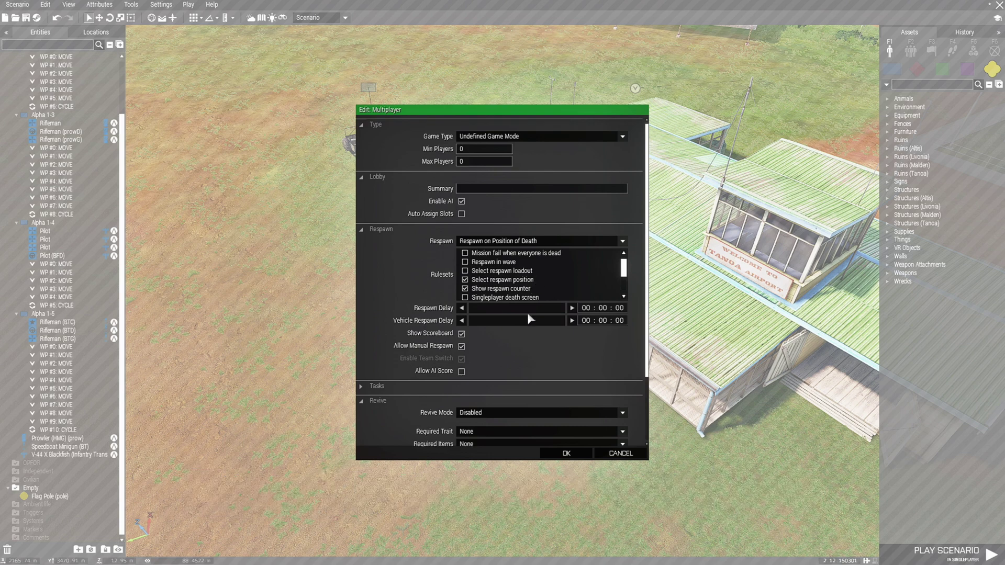
left_click(621, 311)
type("2")
left_click(620, 321)
type("2")
left_click(461, 333)
scroll(471, 373, "down", 3)
scroll(502, 359, "up", 2)
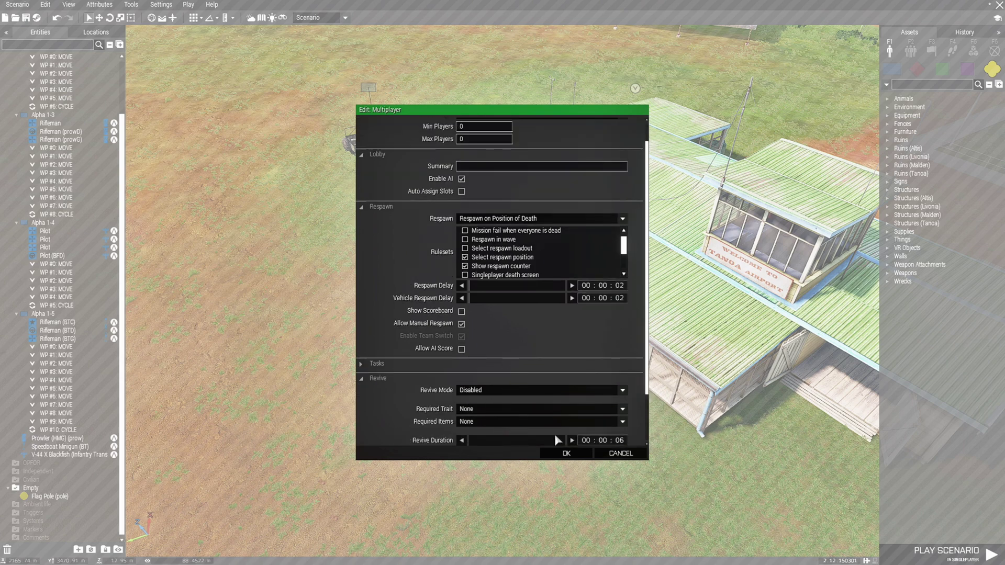
left_click(567, 453)
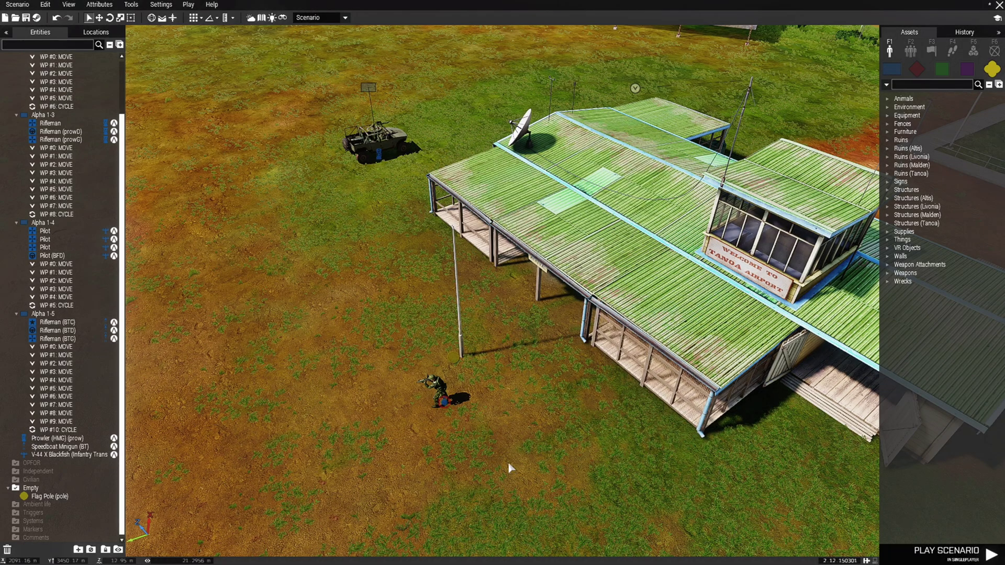
Save the scenario into the Tanoa folder, clearing the prefilled file name
left_click(26, 19)
scroll(361, 290, "down", 5)
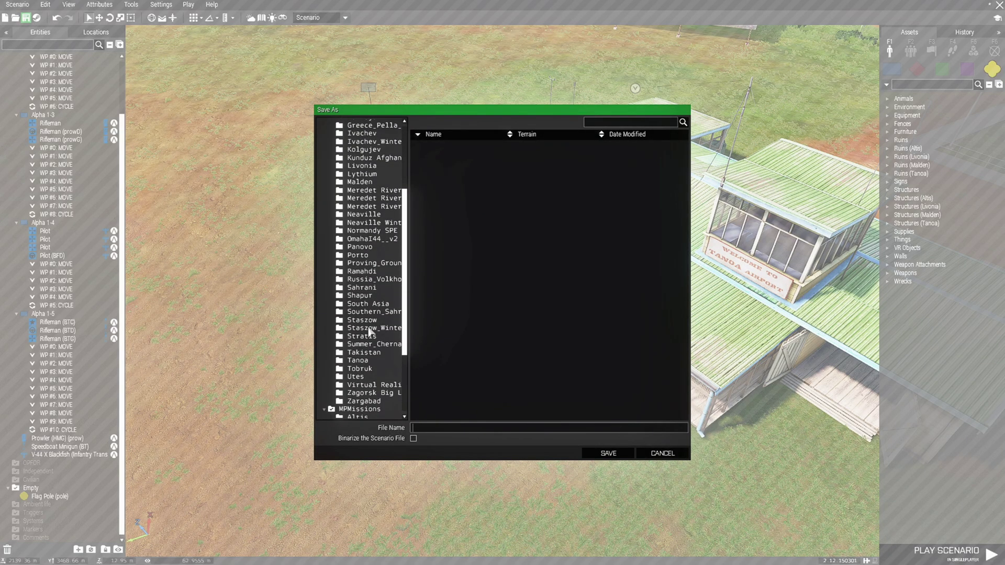
left_click(362, 363)
key("ctrl+a")
key("BackSpace")
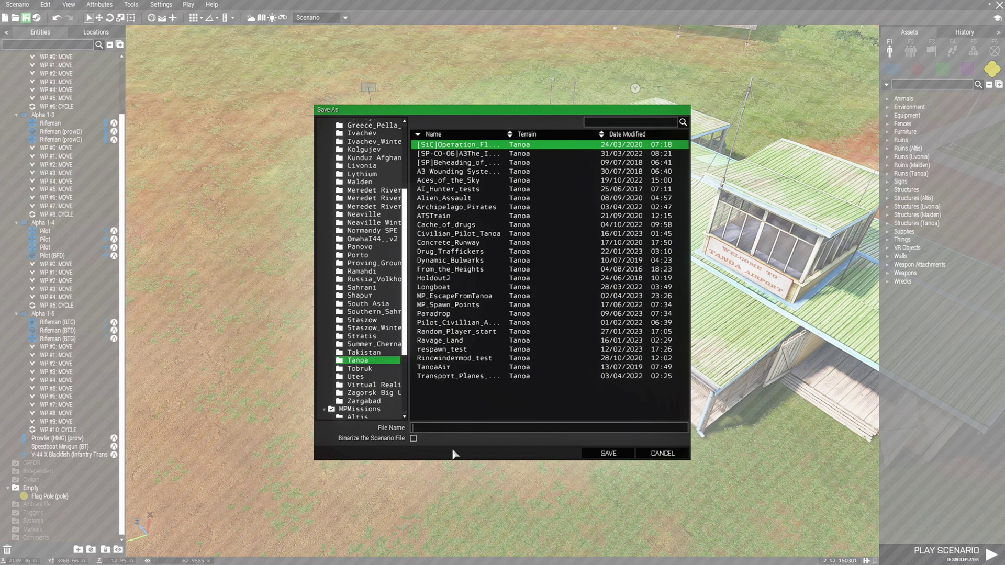